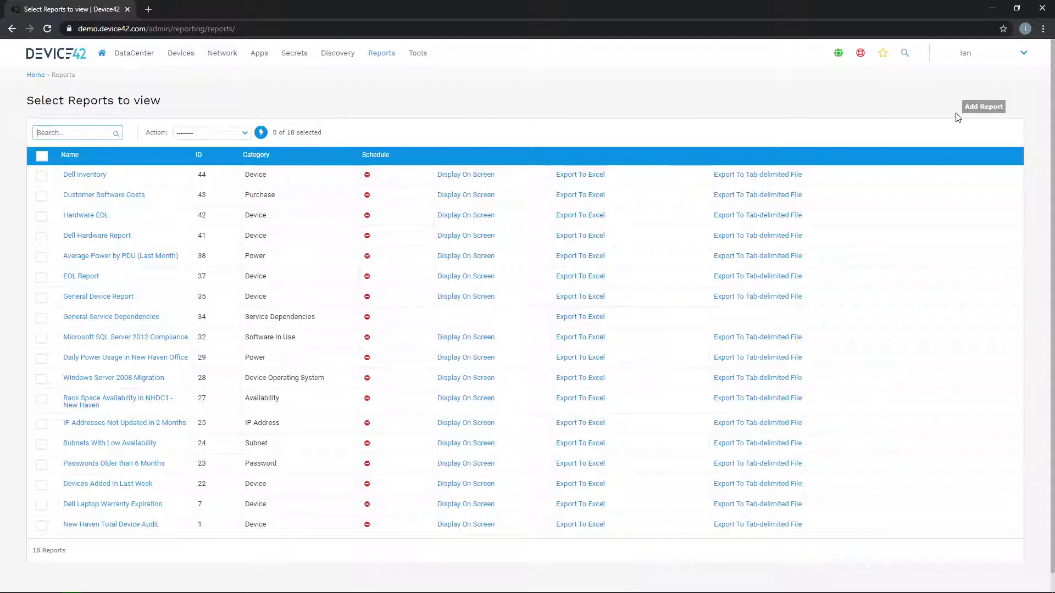
- On the Reports page, bring up the Add Report category list
{"action": "left_click", "coordinate": [983, 108]}
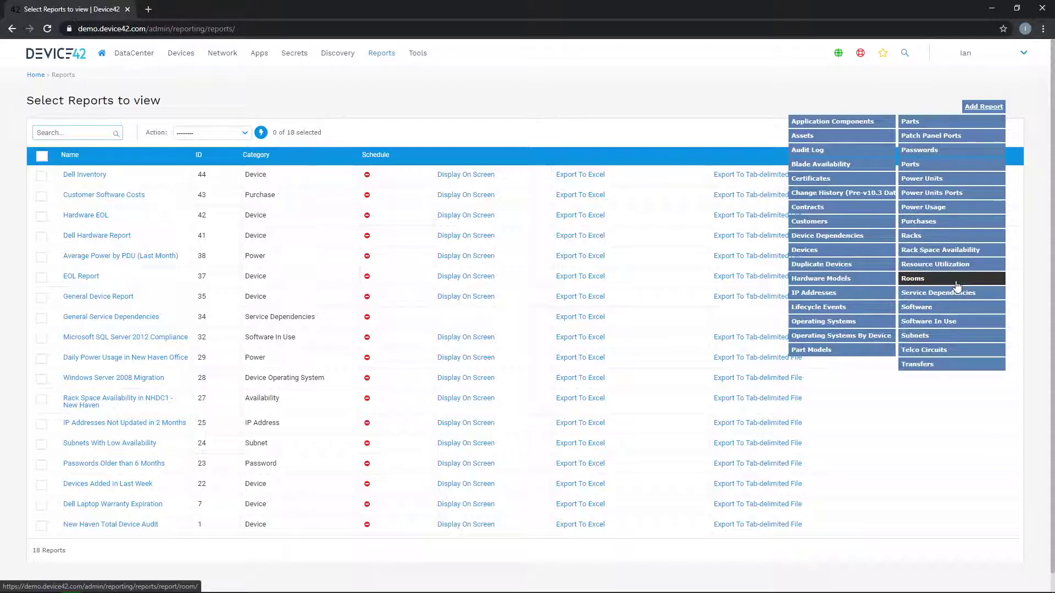
- Start a new Devices report and look over its filter and column sections
{"action": "left_click", "coordinate": [806, 250]}
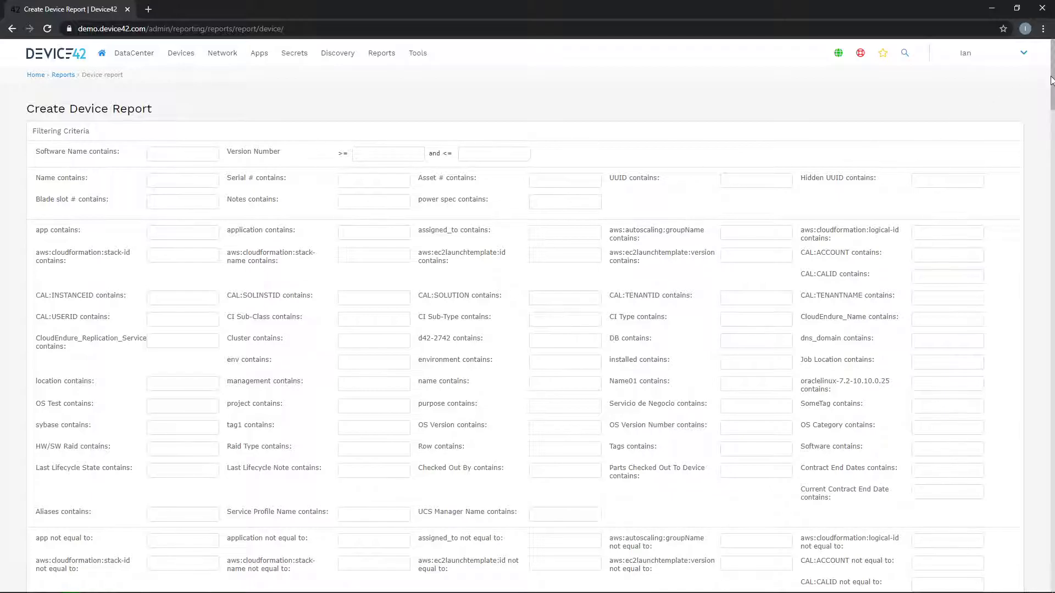
{"action": "left_click_drag", "start_coordinate": [1051, 72], "coordinate": [1029, 506]}
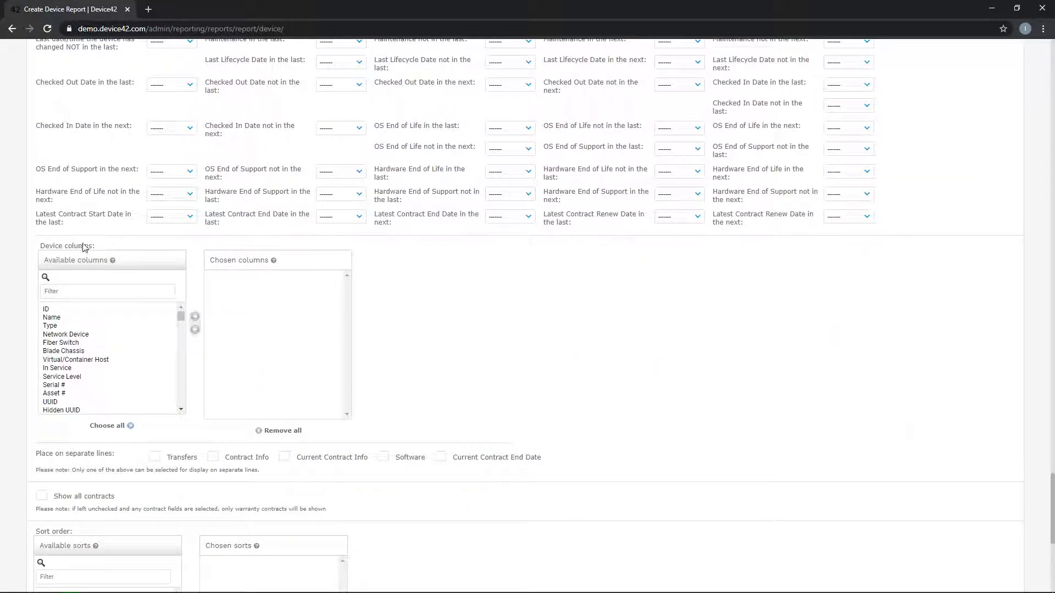
{"action": "scroll", "coordinate": [71, 269], "scroll_direction": "down", "scroll_amount": 2}
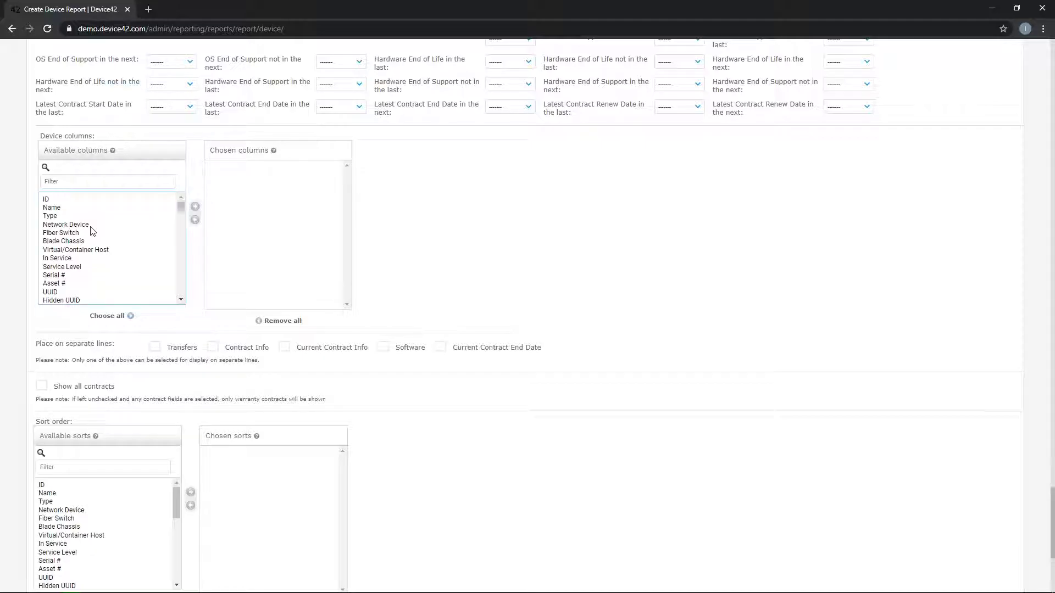
{"action": "scroll", "coordinate": [86, 296], "scroll_direction": "down", "scroll_amount": 3}
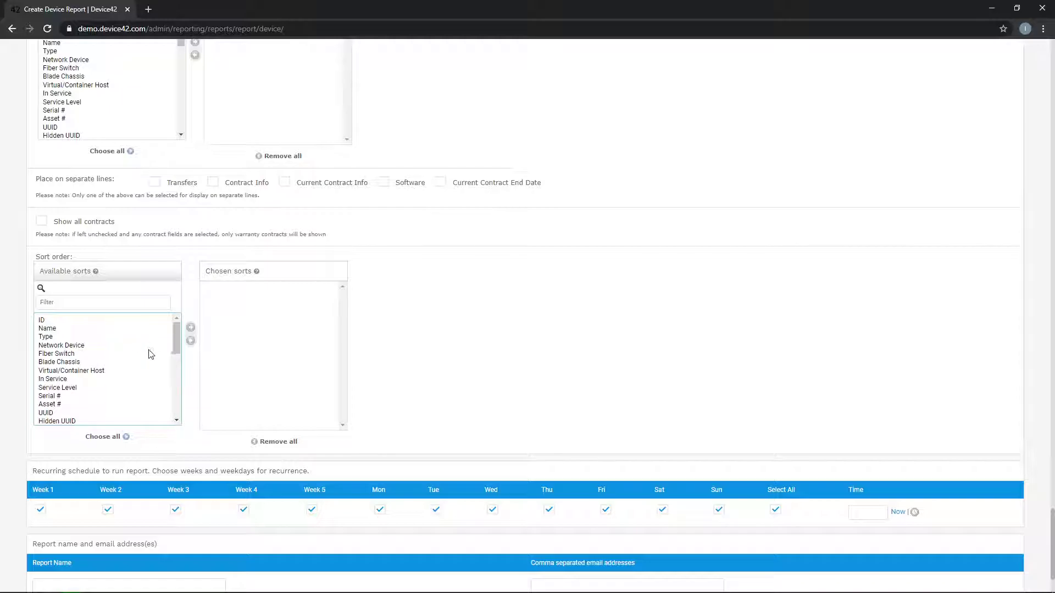
- Add Name, Serial #, UUID and Hardware as report columns
{"action": "scroll", "coordinate": [351, 327], "scroll_direction": "up", "scroll_amount": 3}
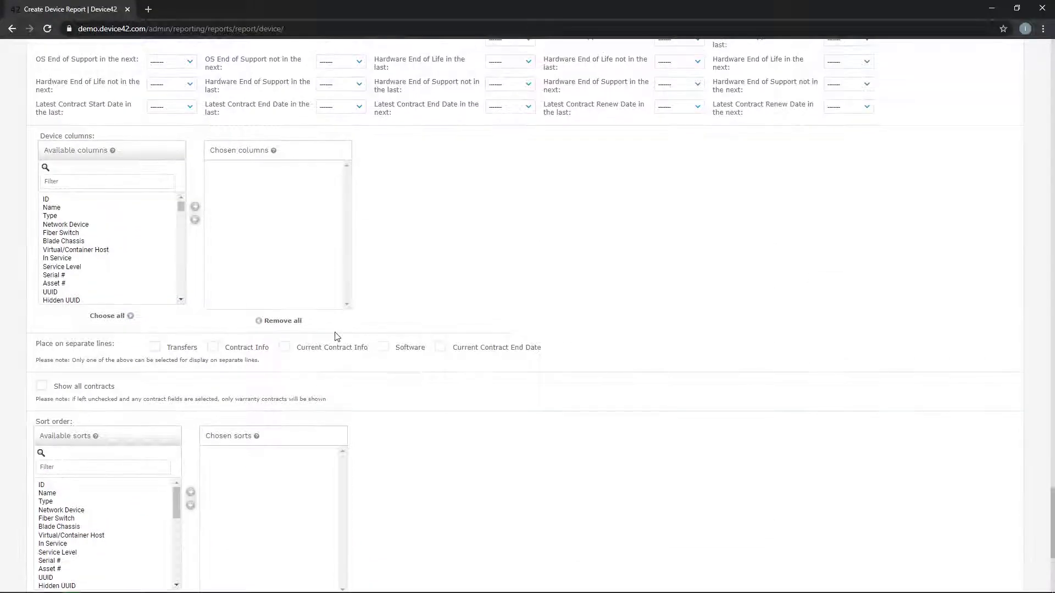
{"action": "double_click", "coordinate": [52, 207]}
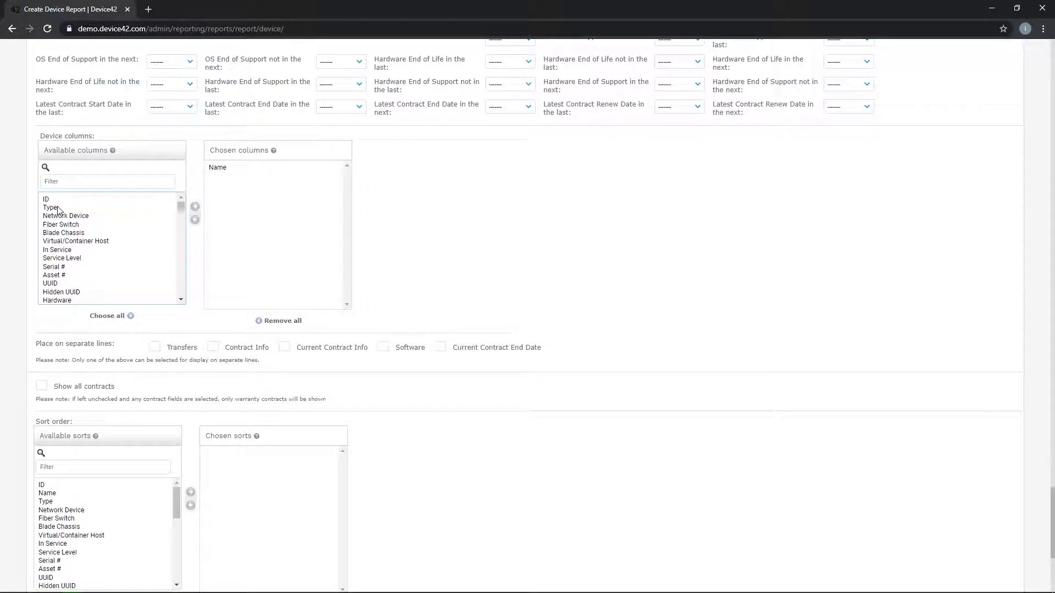
{"action": "double_click", "coordinate": [69, 268]}
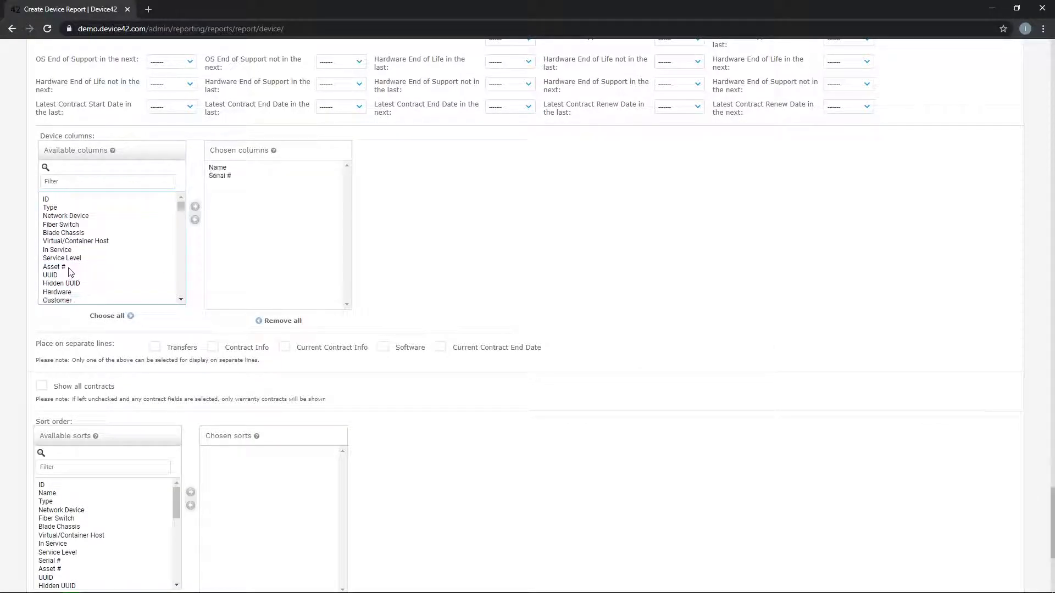
{"action": "double_click", "coordinate": [65, 275]}
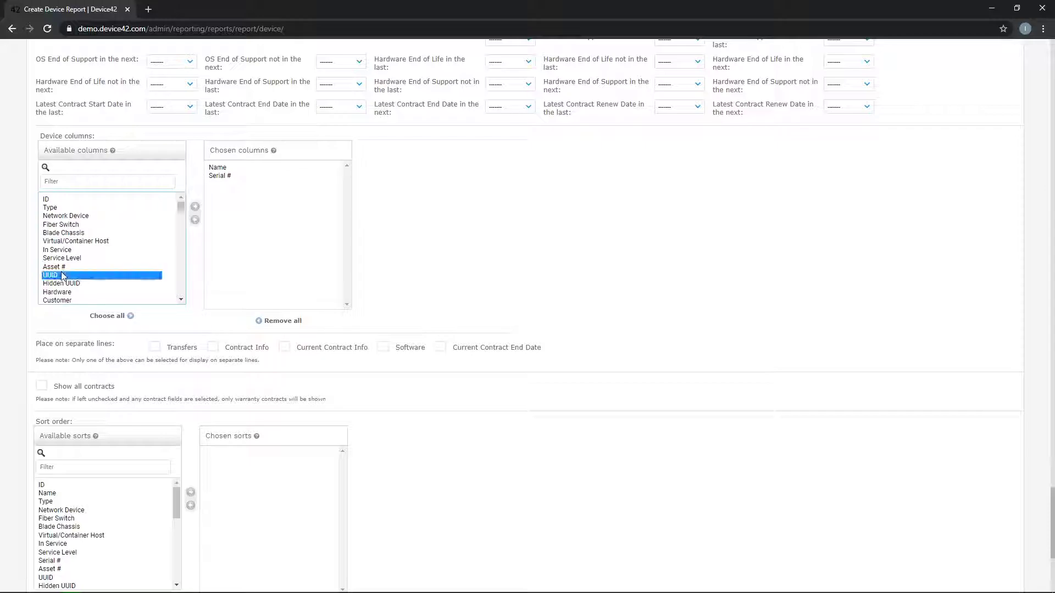
{"action": "double_click", "coordinate": [57, 284]}
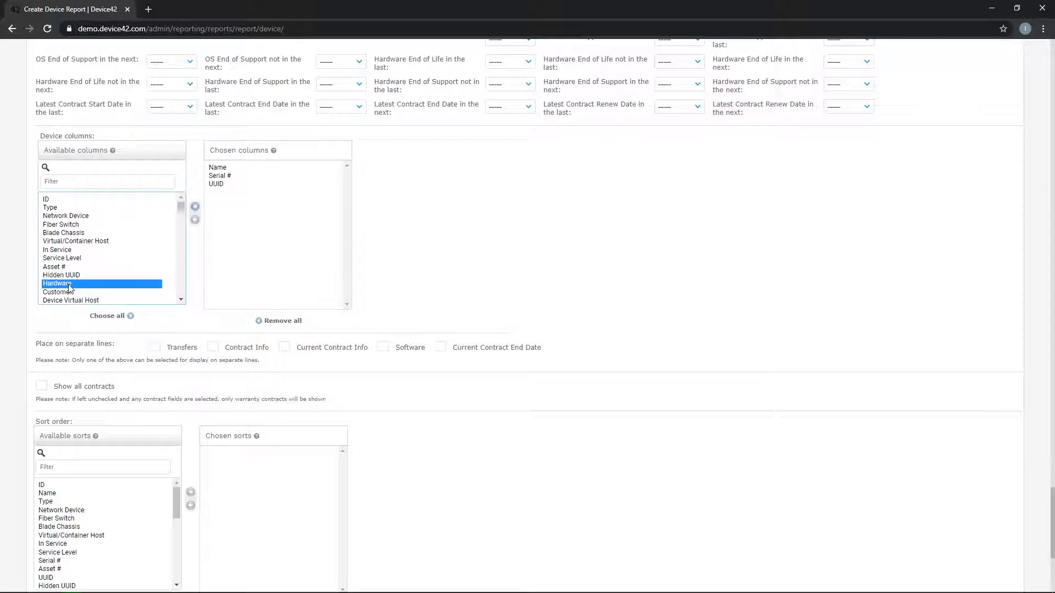
- Filter the available columns by 'type' and 'ip' to add Type and IPs
{"action": "left_click", "coordinate": [60, 181]}
{"action": "type", "text": "typ"}
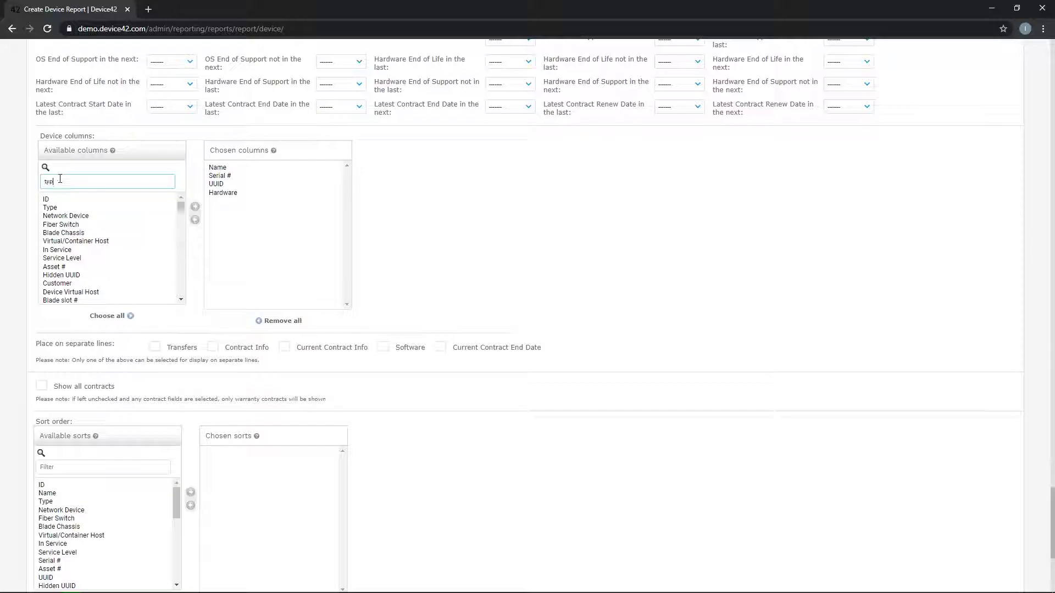
{"action": "type", "text": "e"}
{"action": "double_click", "coordinate": [64, 200]}
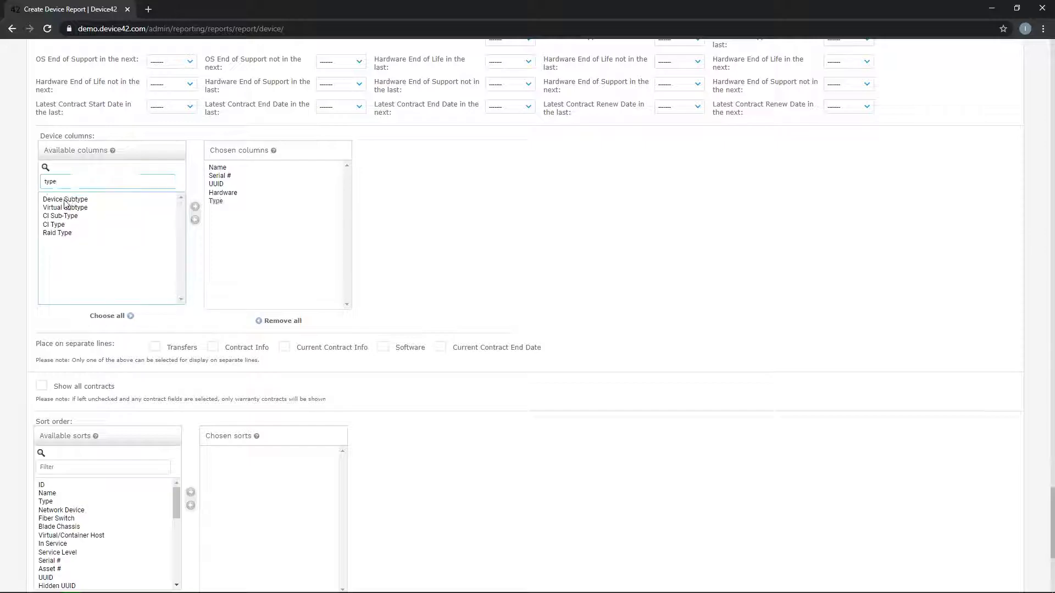
{"action": "double_click", "coordinate": [65, 183]}
{"action": "type", "text": "ip"}
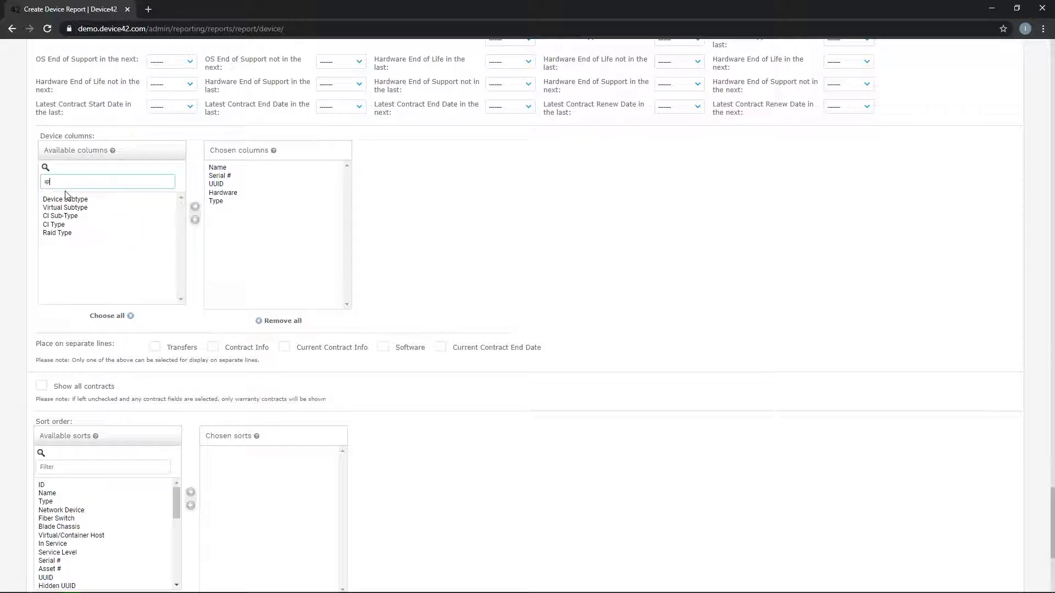
{"action": "double_click", "coordinate": [54, 200]}
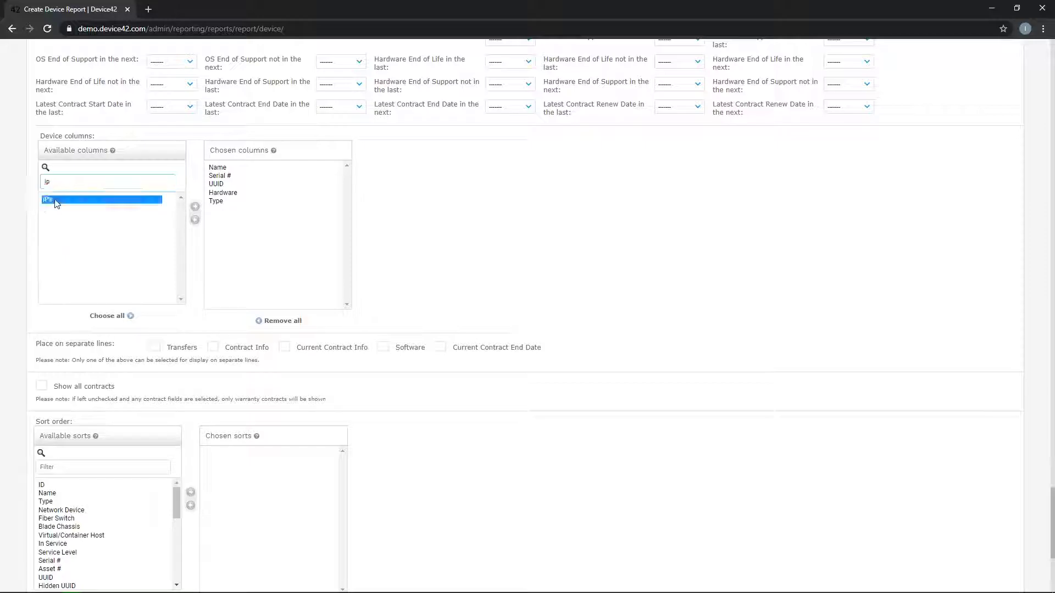
{"action": "scroll", "coordinate": [708, 289], "scroll_direction": "down", "scroll_amount": 5}
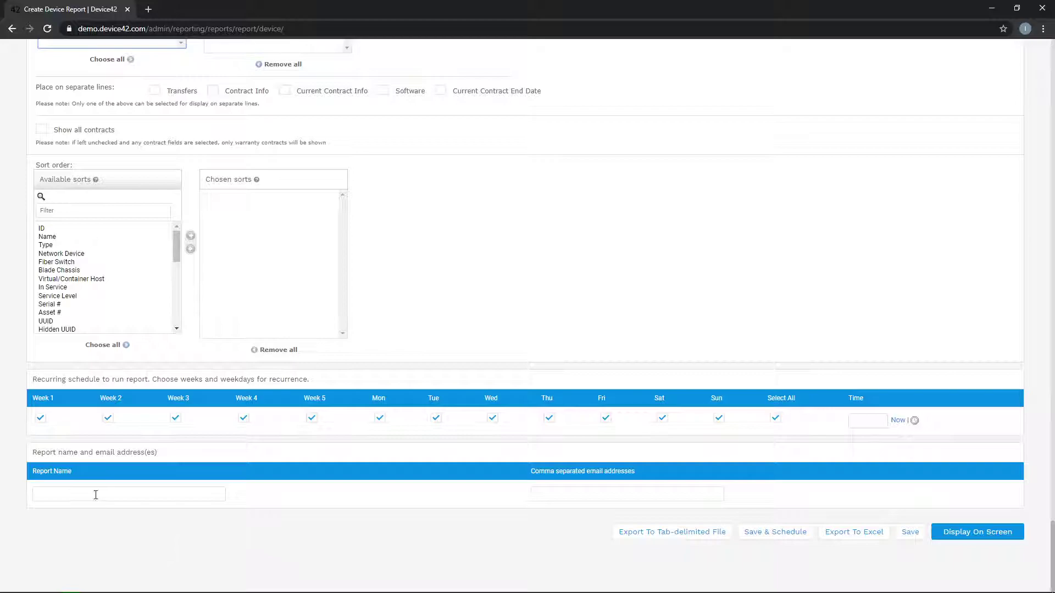
- Pick Midnight (00:00:00) as the report's recurring run time
{"action": "left_click", "coordinate": [57, 498]}
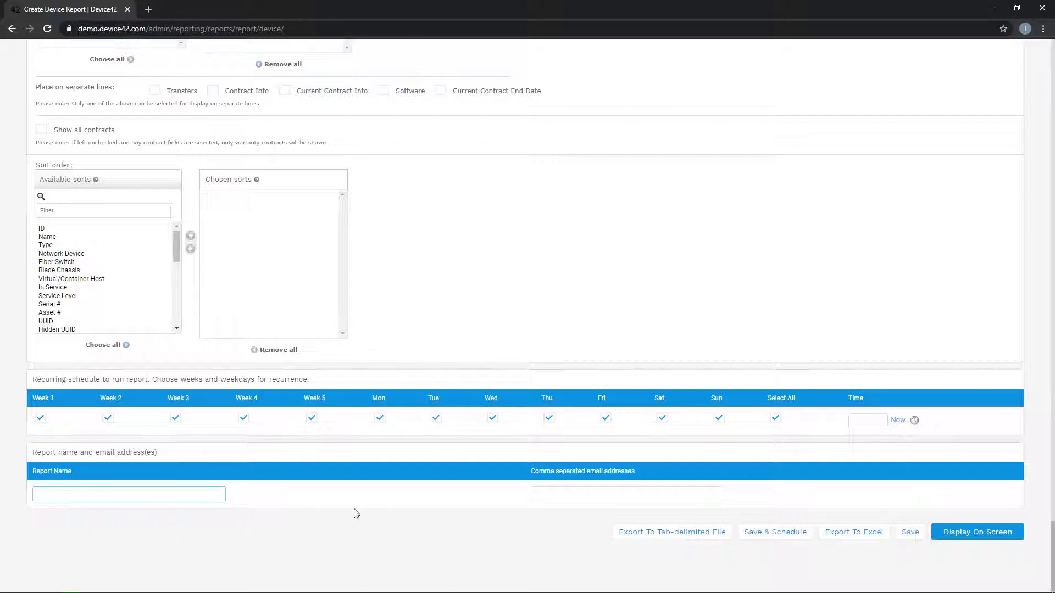
{"action": "left_click", "coordinate": [606, 493]}
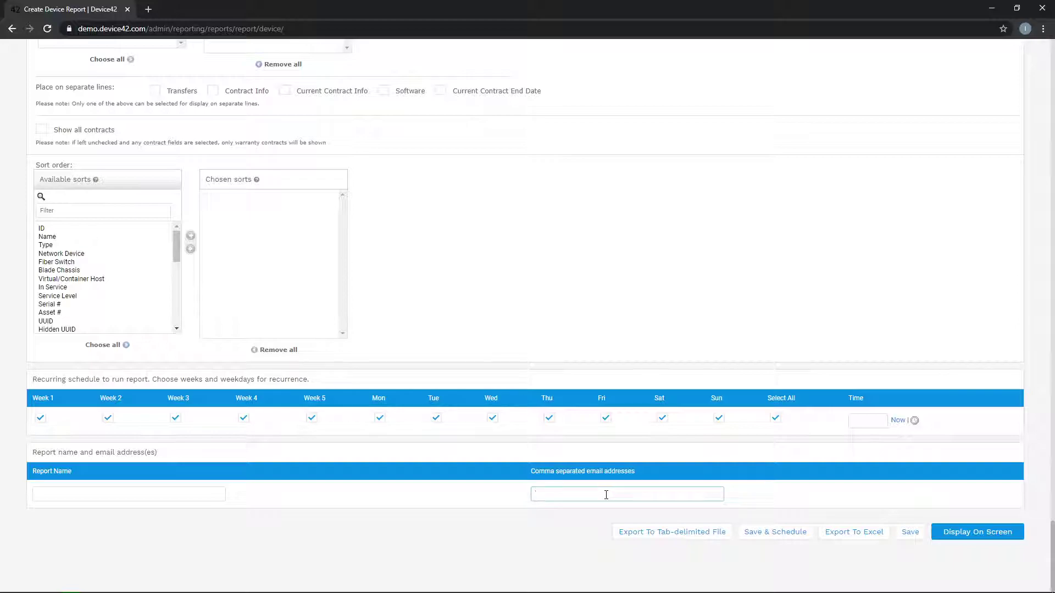
{"action": "left_click", "coordinate": [914, 420]}
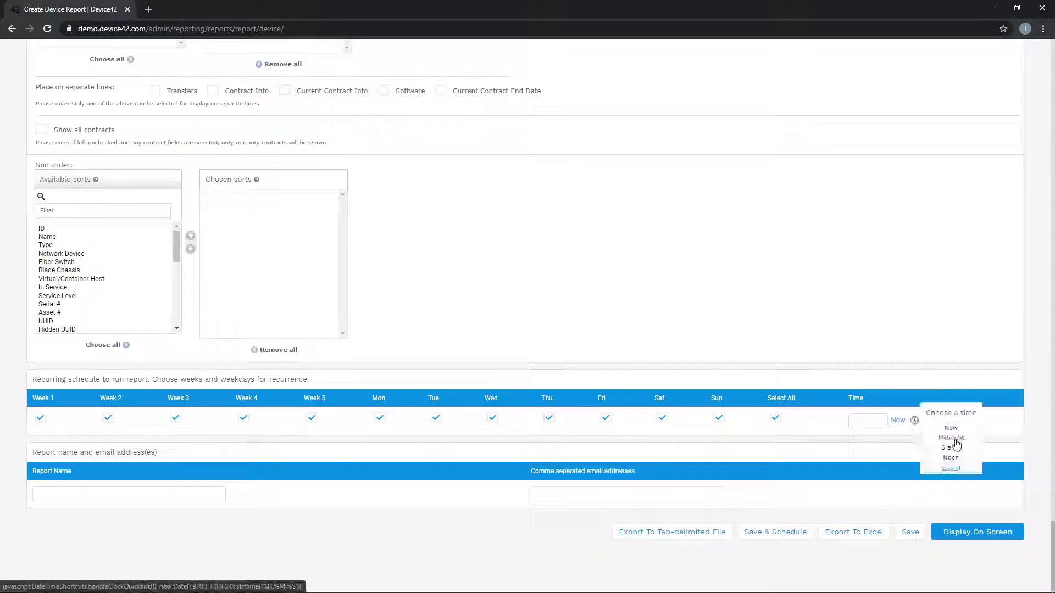
{"action": "left_click", "coordinate": [954, 439]}
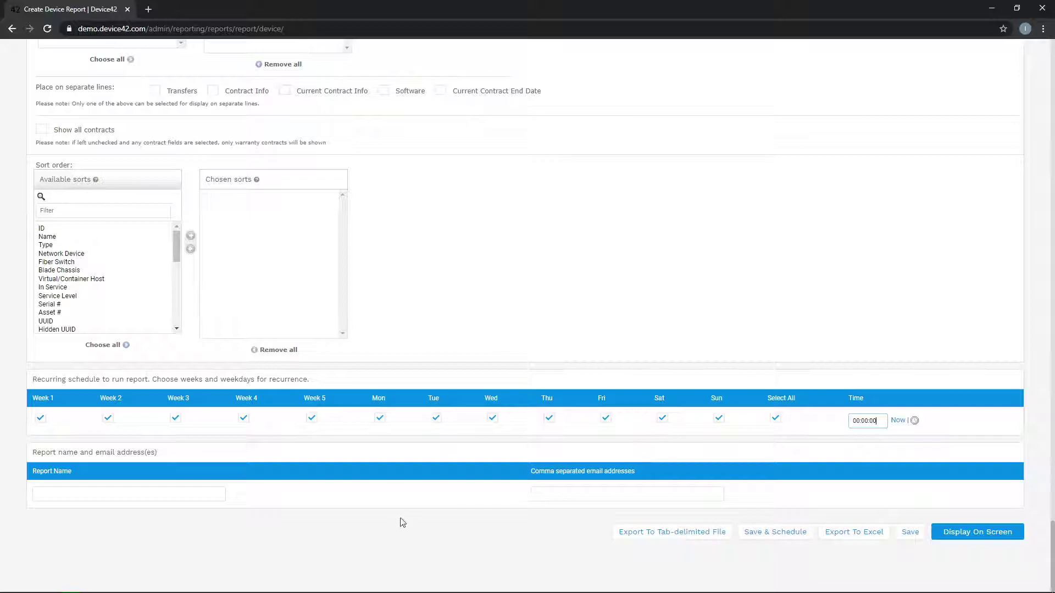
{"action": "scroll", "coordinate": [401, 522], "scroll_direction": "up", "scroll_amount": 3}
{"action": "scroll", "coordinate": [402, 523], "scroll_direction": "up", "scroll_amount": 3}
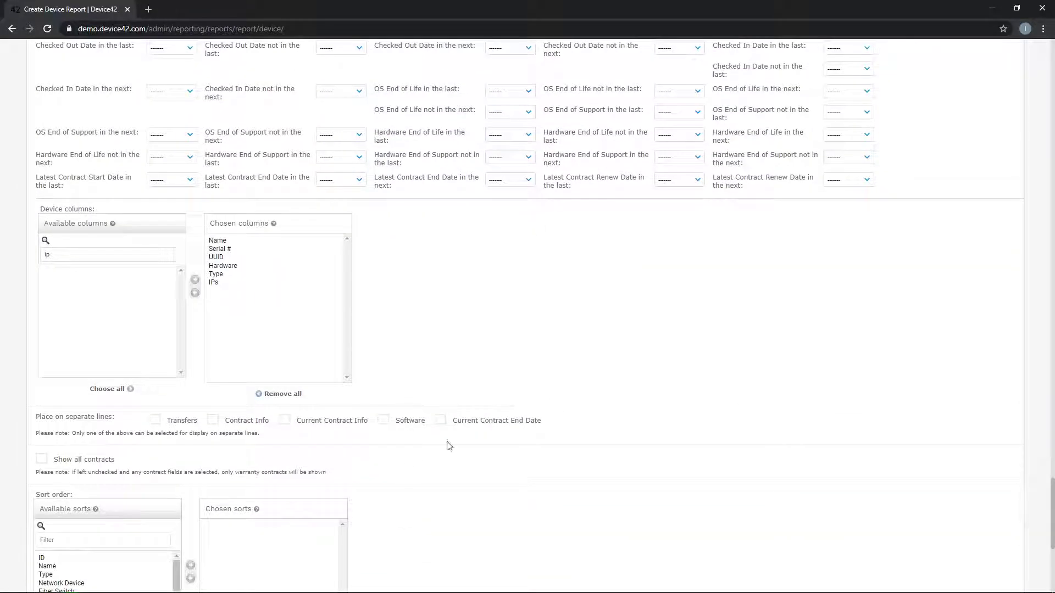
{"action": "scroll", "coordinate": [664, 381], "scroll_direction": "down", "scroll_amount": 4}
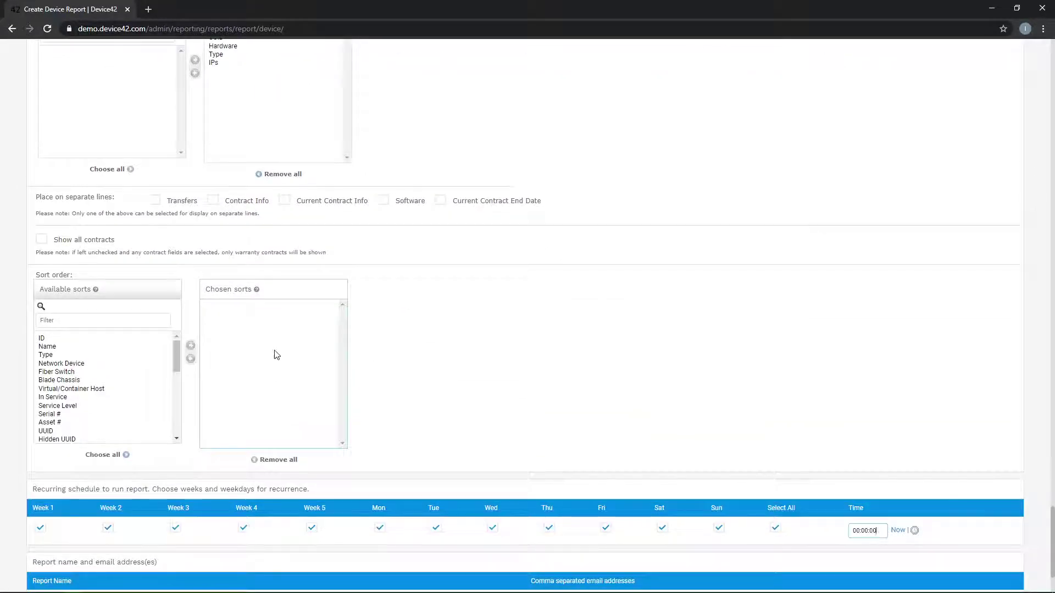
{"action": "scroll", "coordinate": [897, 382], "scroll_direction": "down", "scroll_amount": 1}
{"action": "scroll", "coordinate": [897, 382], "scroll_direction": "down", "scroll_amount": 2}
- Display the report on screen, listing 2,174 devices
{"action": "left_click", "coordinate": [986, 532]}
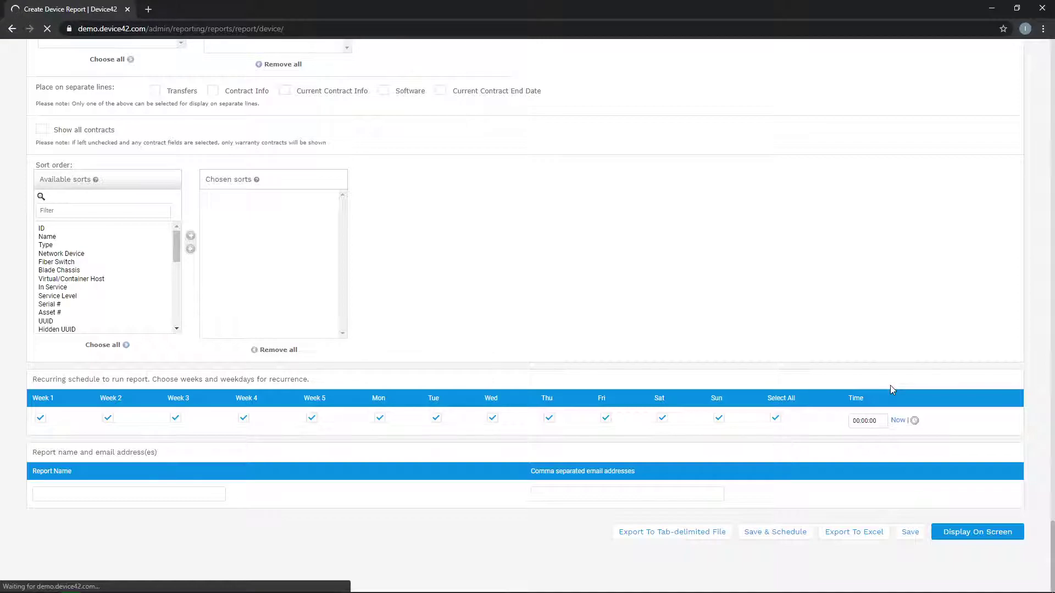
{"action": "scroll", "coordinate": [407, 325], "scroll_direction": "up", "scroll_amount": 5}
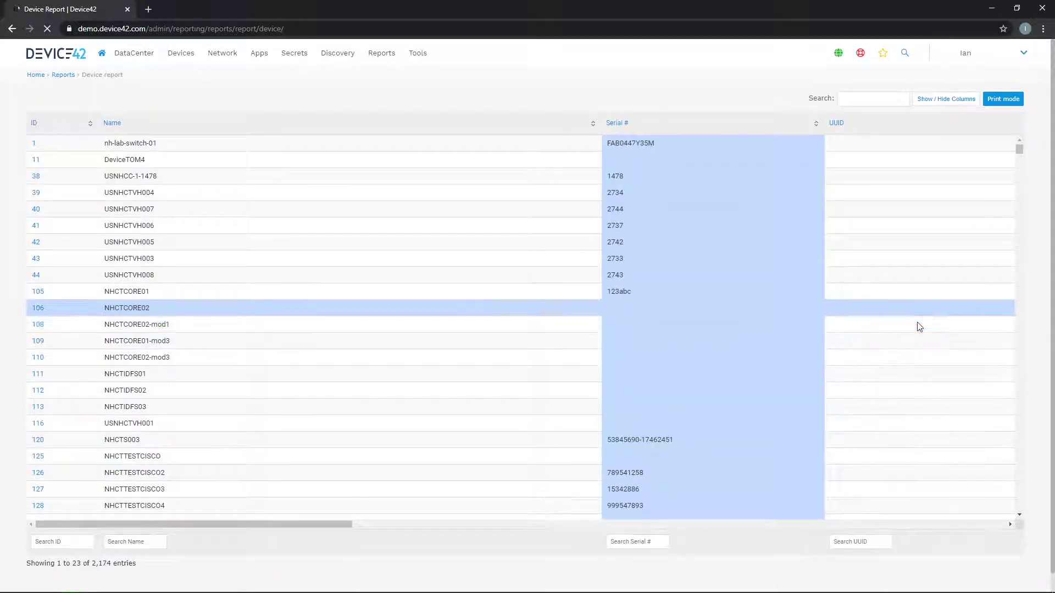
- Filter the results by device name 'esxi', then return to the Create Device Report form
{"action": "left_click_drag", "start_coordinate": [345, 525], "coordinate": [576, 530]}
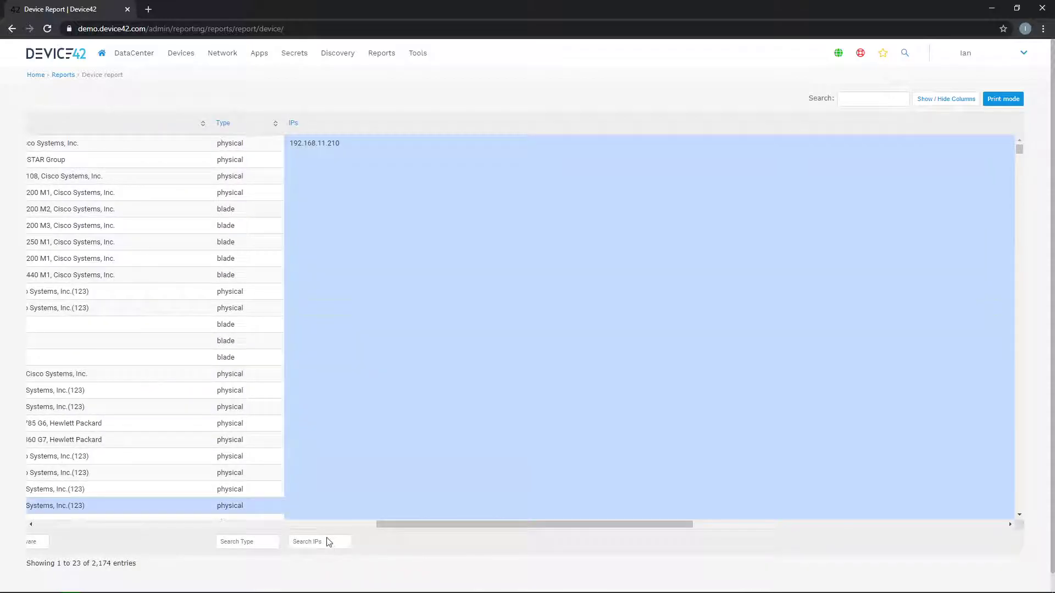
{"action": "left_click", "coordinate": [328, 541]}
{"action": "left_click", "coordinate": [241, 536]}
{"action": "left_click_drag", "start_coordinate": [391, 525], "coordinate": [51, 529]}
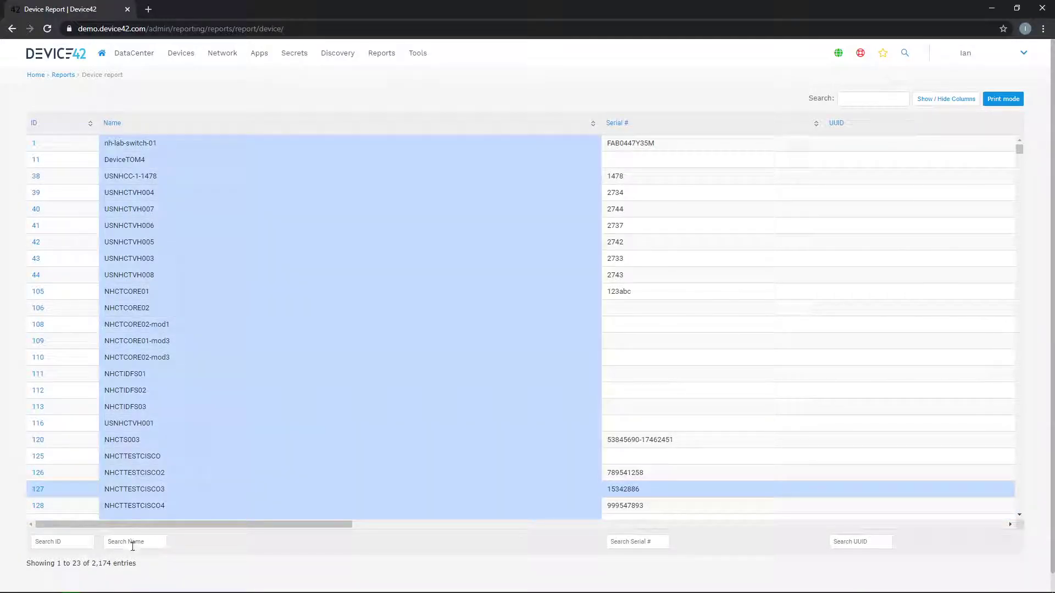
{"action": "left_click", "coordinate": [132, 546]}
{"action": "type", "text": "e"}
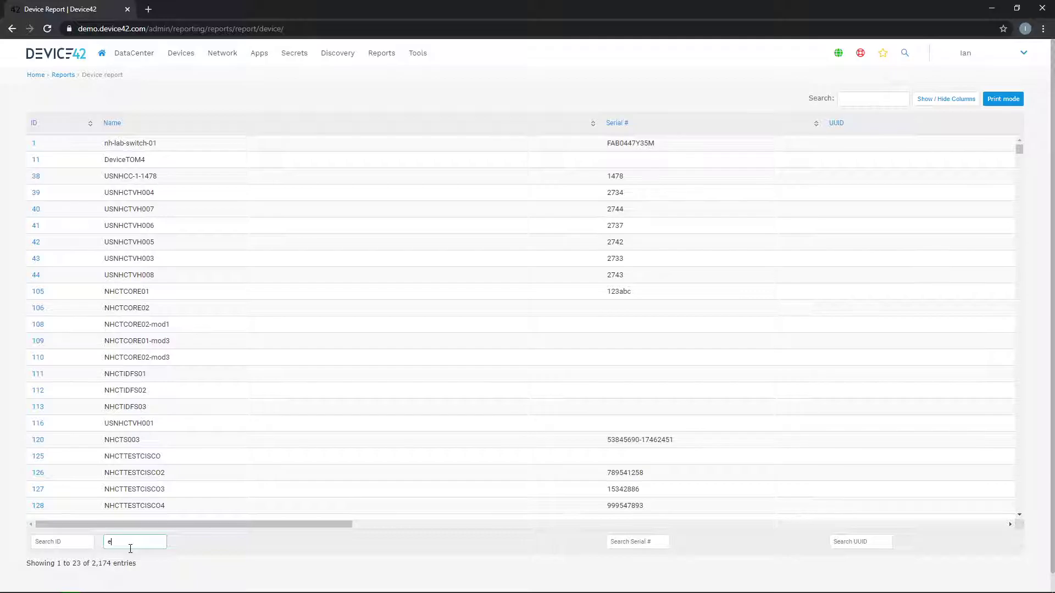
{"action": "type", "text": "sxi"}
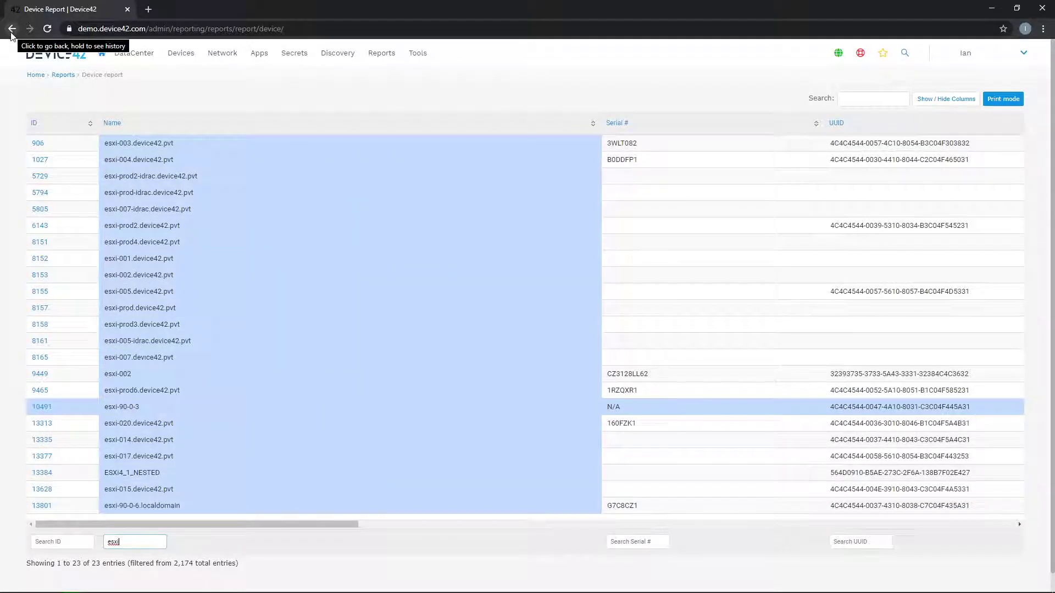
{"action": "left_click", "coordinate": [12, 29]}
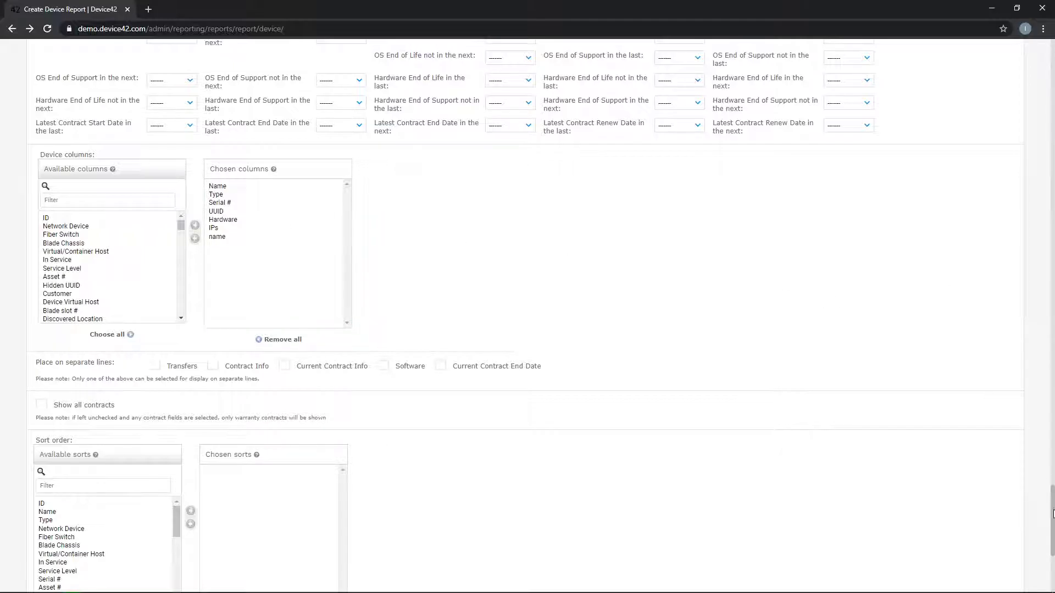
- Add 'physical' to the chosen device types and remove Type from the chosen columns
{"action": "left_click_drag", "start_coordinate": [1052, 515], "coordinate": [1028, 236]}
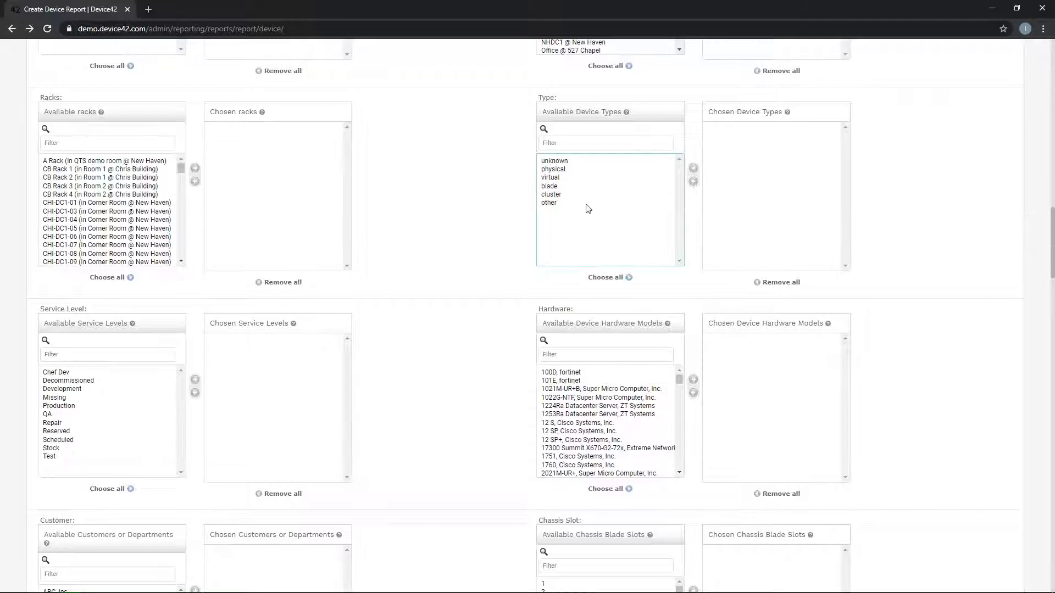
{"action": "double_click", "coordinate": [555, 170]}
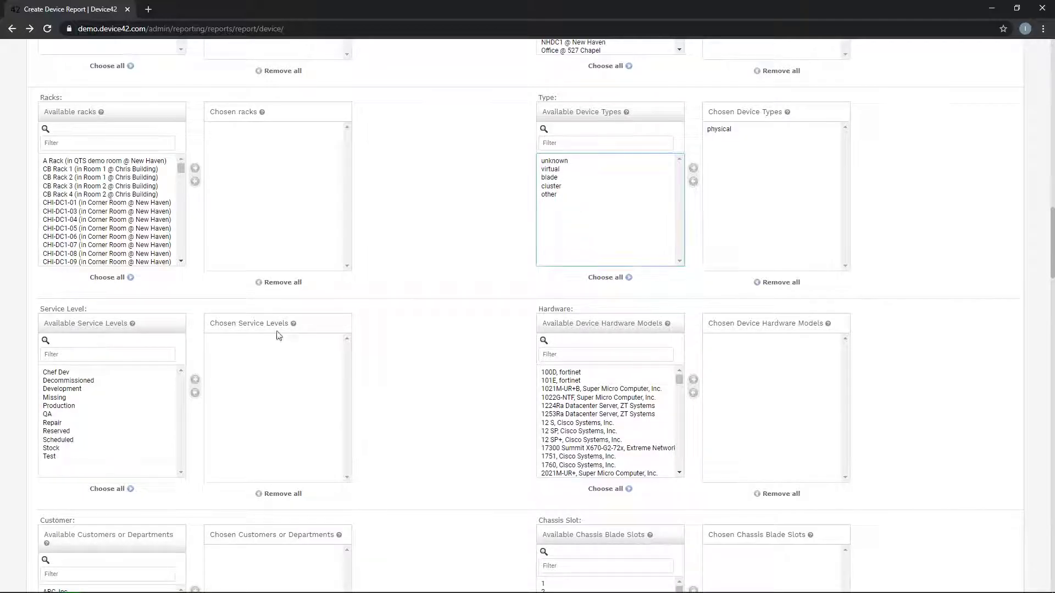
{"action": "left_click_drag", "start_coordinate": [1053, 238], "coordinate": [1037, 530]}
{"action": "scroll", "coordinate": [1037, 531], "scroll_direction": "down", "scroll_amount": 3}
{"action": "scroll", "coordinate": [366, 328], "scroll_direction": "up", "scroll_amount": 3}
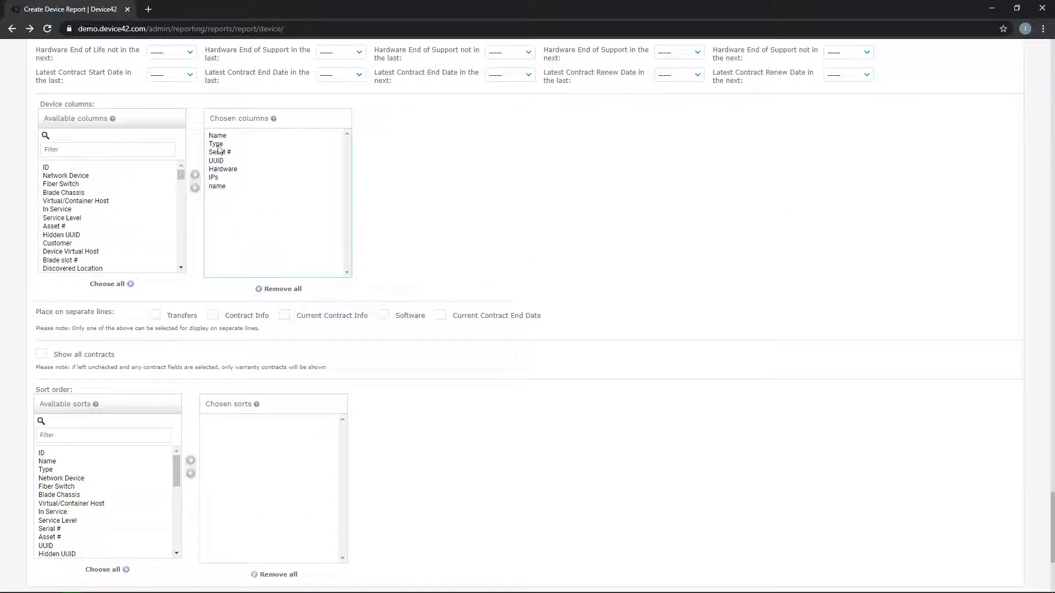
{"action": "double_click", "coordinate": [218, 144]}
{"action": "scroll", "coordinate": [1051, 487], "scroll_direction": "up", "scroll_amount": 2}
{"action": "scroll", "coordinate": [1050, 487], "scroll_direction": "up", "scroll_amount": 20}
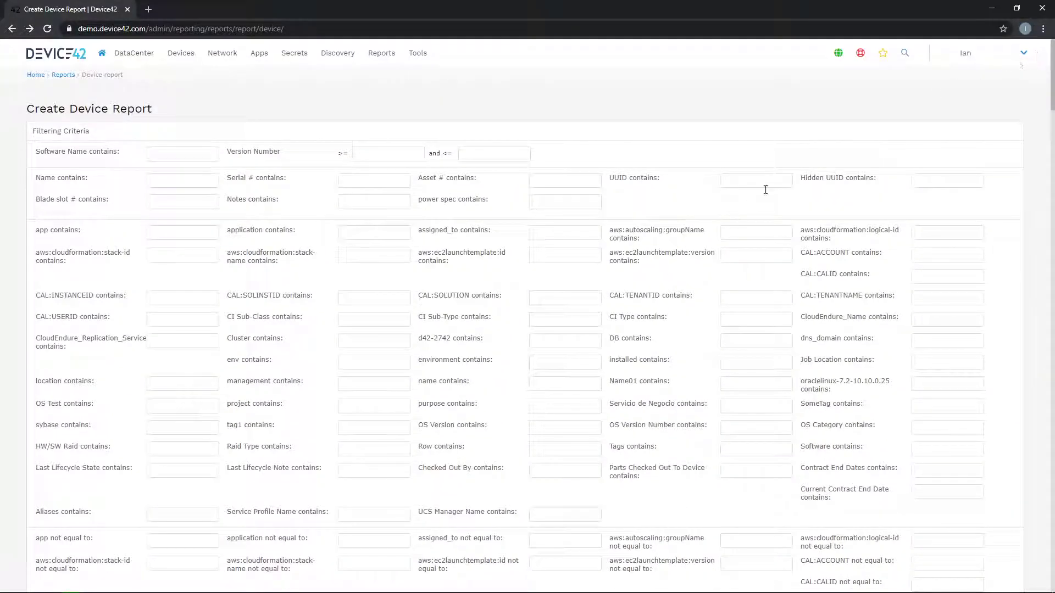
{"action": "scroll", "coordinate": [392, 330], "scroll_direction": "down", "scroll_amount": 2}
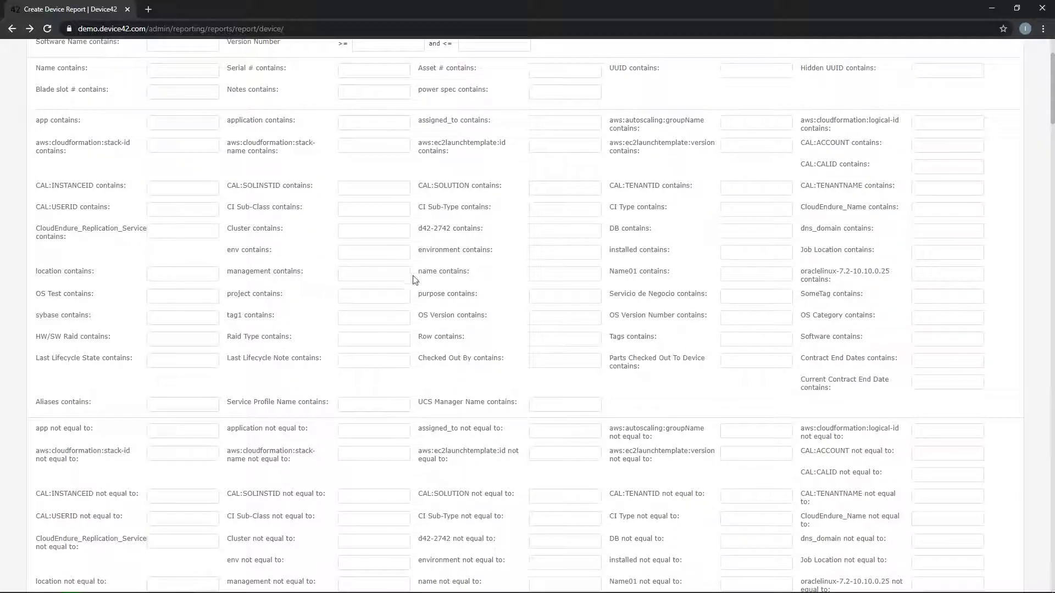
{"action": "scroll", "coordinate": [415, 280], "scroll_direction": "down", "scroll_amount": 1}
{"action": "scroll", "coordinate": [415, 281], "scroll_direction": "down", "scroll_amount": 10}
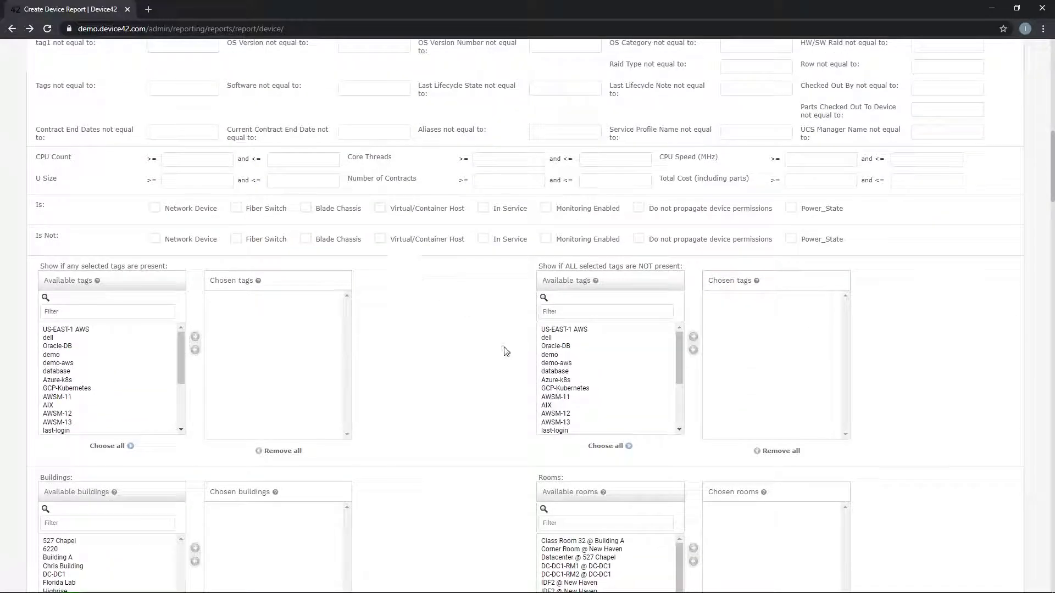
{"action": "scroll", "coordinate": [429, 346], "scroll_direction": "down", "scroll_amount": 3}
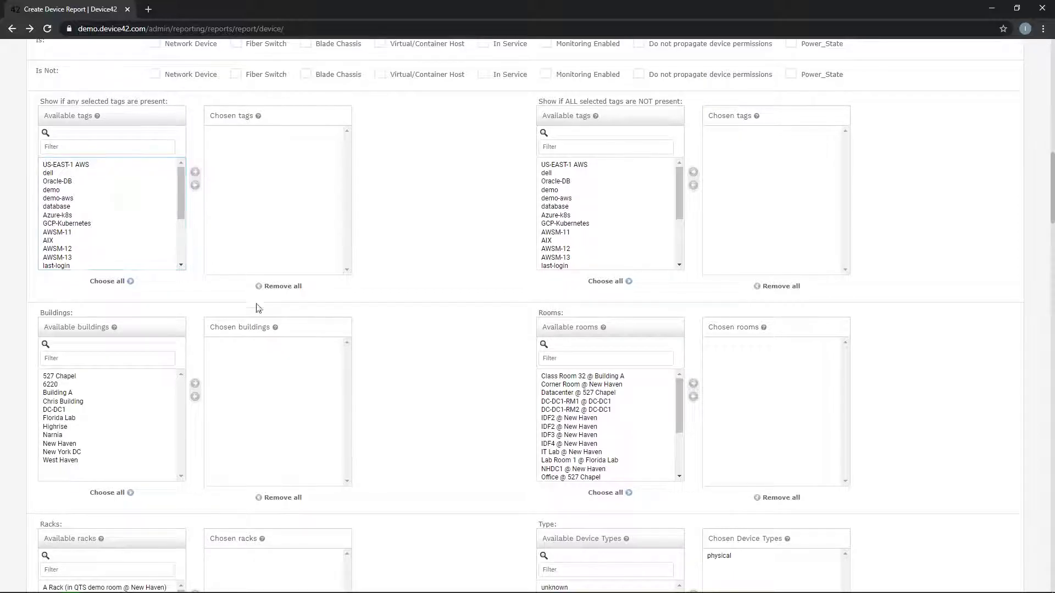
{"action": "scroll", "coordinate": [466, 424], "scroll_direction": "down", "scroll_amount": 2}
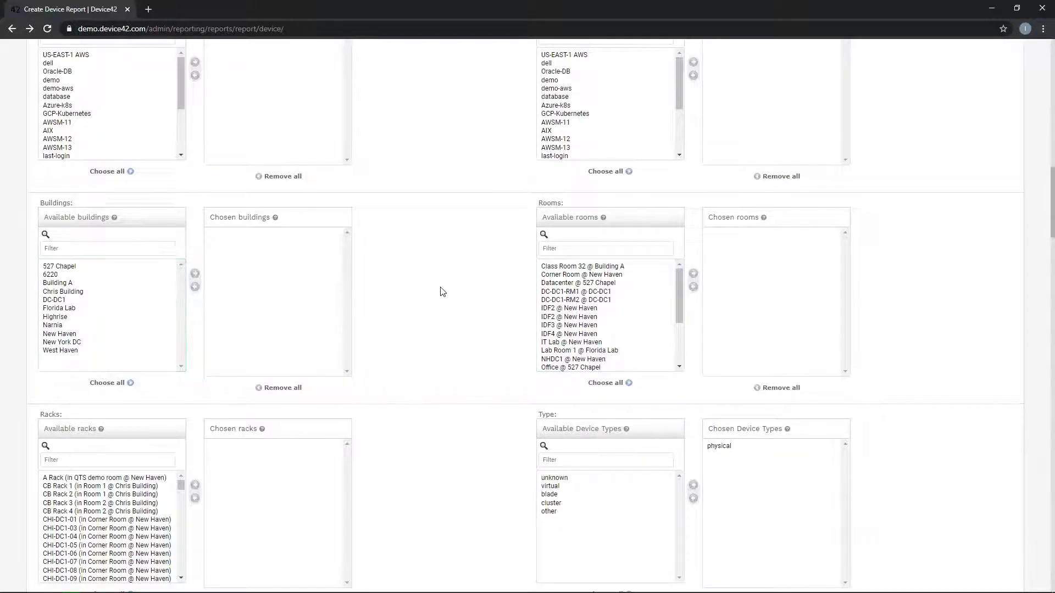
{"action": "scroll", "coordinate": [440, 291], "scroll_direction": "down", "scroll_amount": 6}
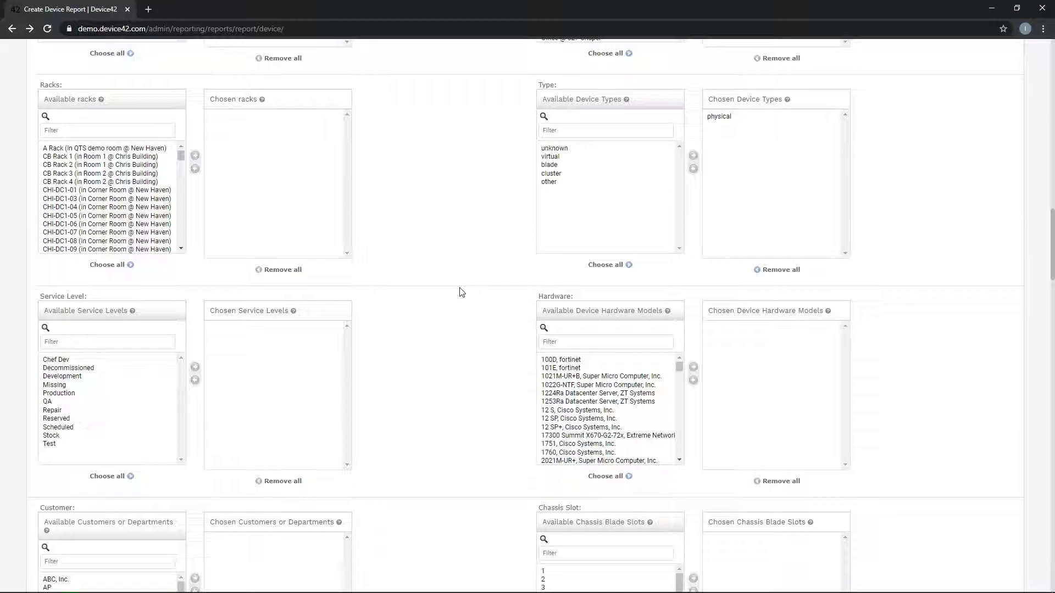
{"action": "left_click", "coordinate": [587, 345]}
{"action": "type", "text": "dell"}
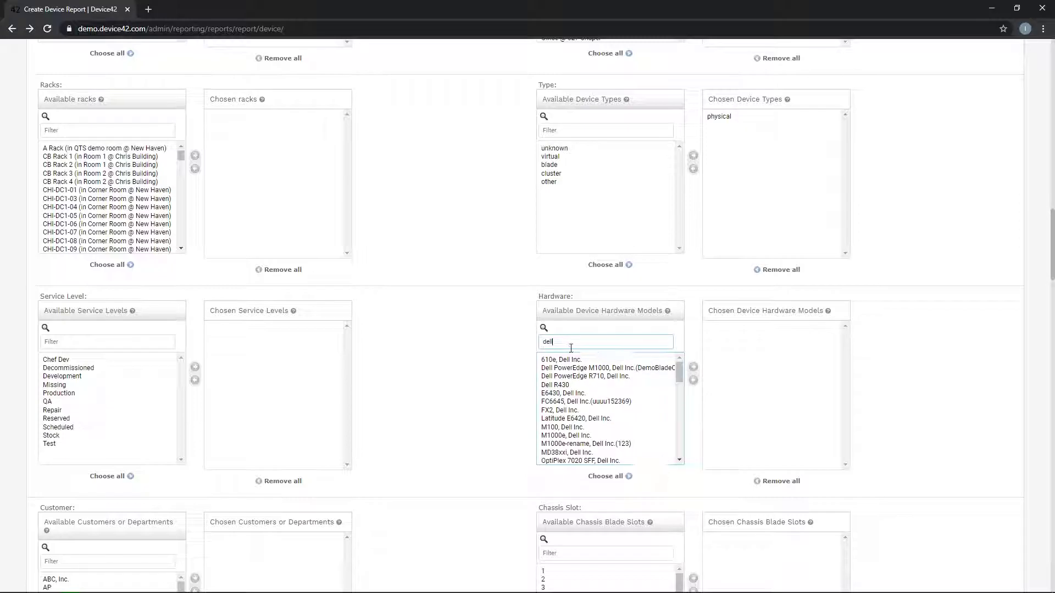
{"action": "left_click_drag", "start_coordinate": [585, 342], "coordinate": [513, 346]}
{"action": "key", "text": "BackSpace"}
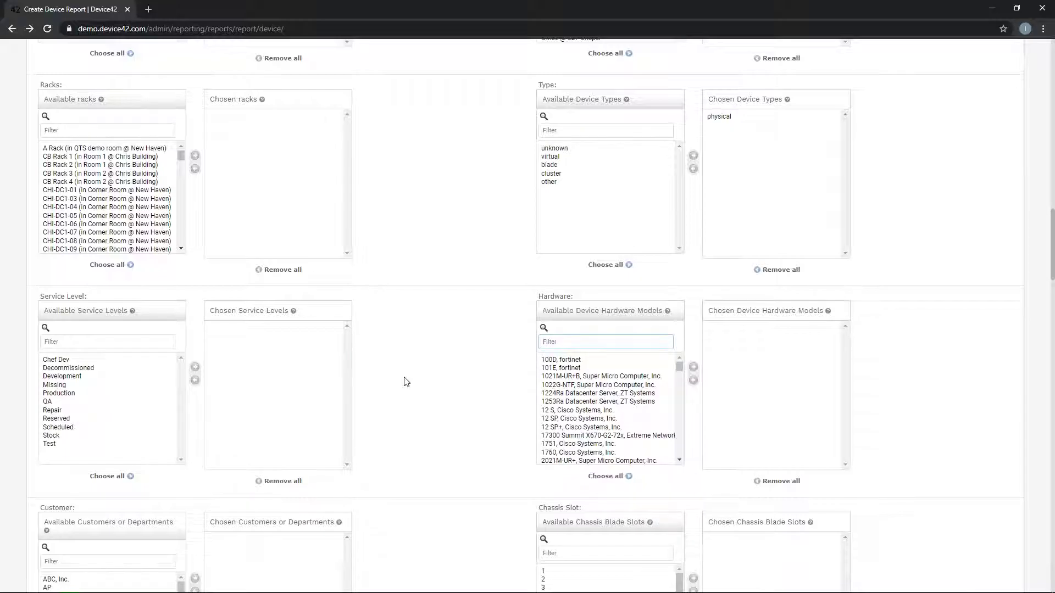
{"action": "scroll", "coordinate": [405, 381], "scroll_direction": "down", "scroll_amount": 4}
- Filter operating systems by 'windows' and move all matches into the chosen list
{"action": "scroll", "coordinate": [406, 381], "scroll_direction": "down", "scroll_amount": 4}
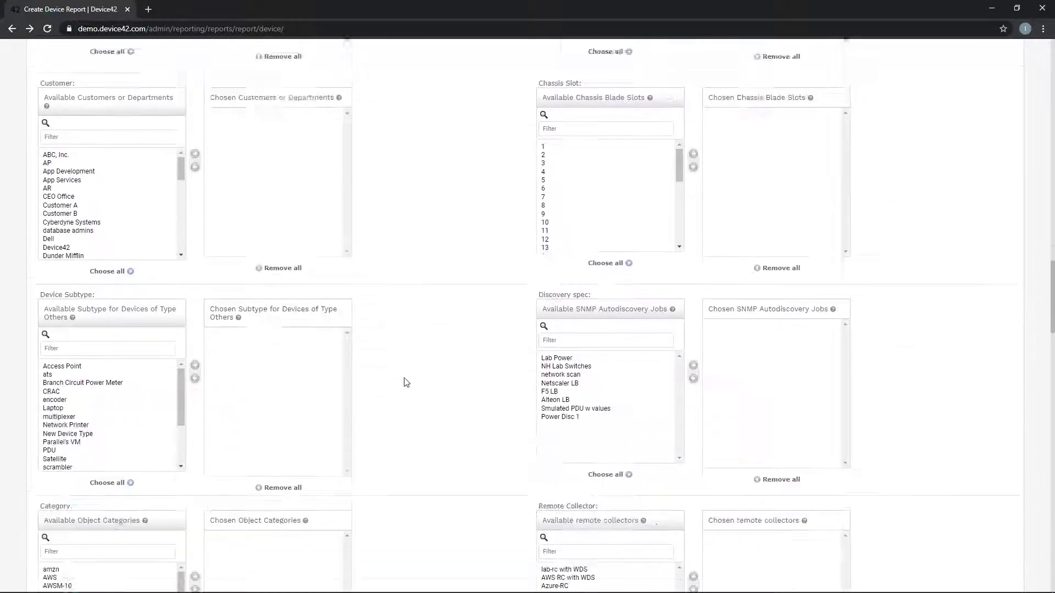
{"action": "scroll", "coordinate": [421, 420], "scroll_direction": "down", "scroll_amount": 6}
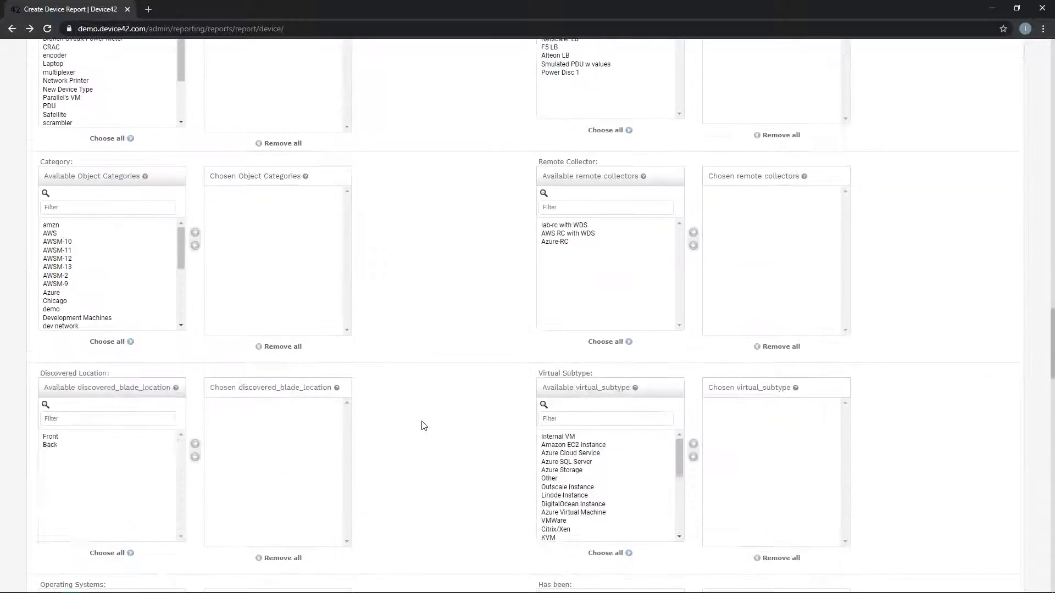
{"action": "scroll", "coordinate": [422, 423], "scroll_direction": "down", "scroll_amount": 4}
{"action": "scroll", "coordinate": [423, 426], "scroll_direction": "down", "scroll_amount": 2}
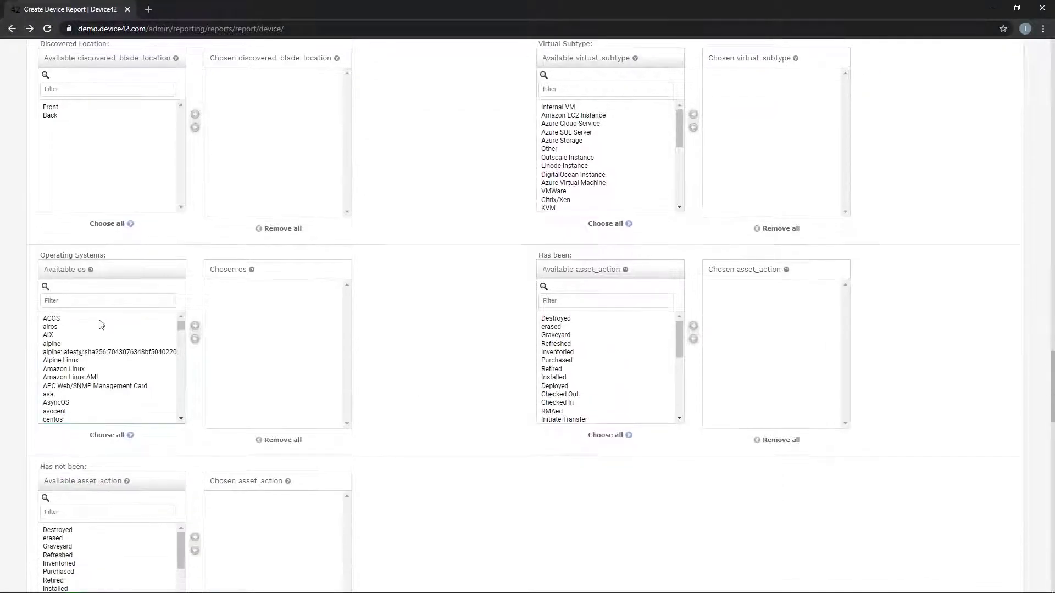
{"action": "left_click", "coordinate": [85, 299]}
{"action": "type", "text": "windows"}
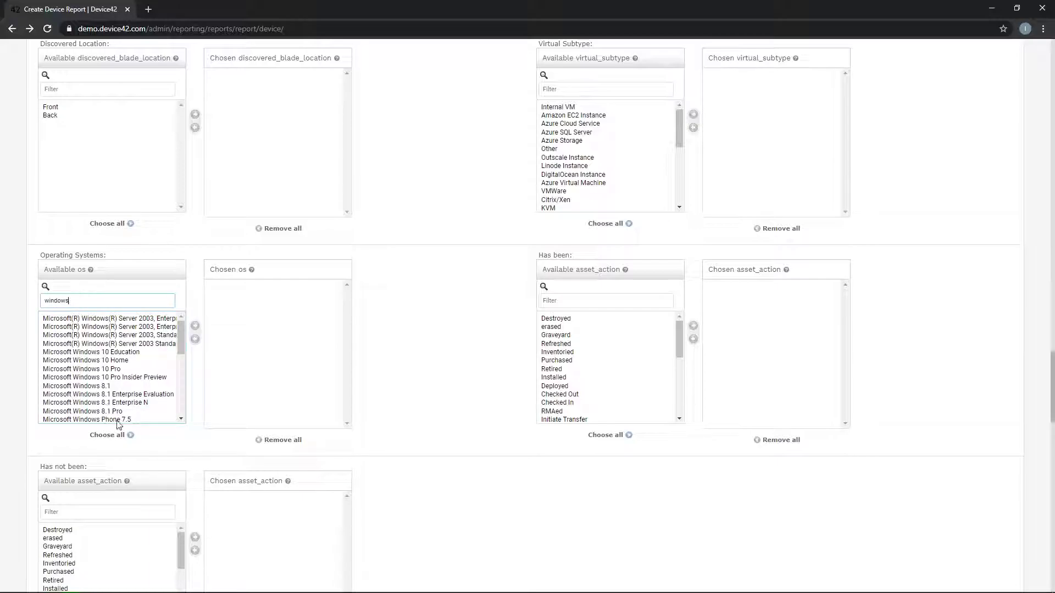
{"action": "left_click", "coordinate": [106, 435]}
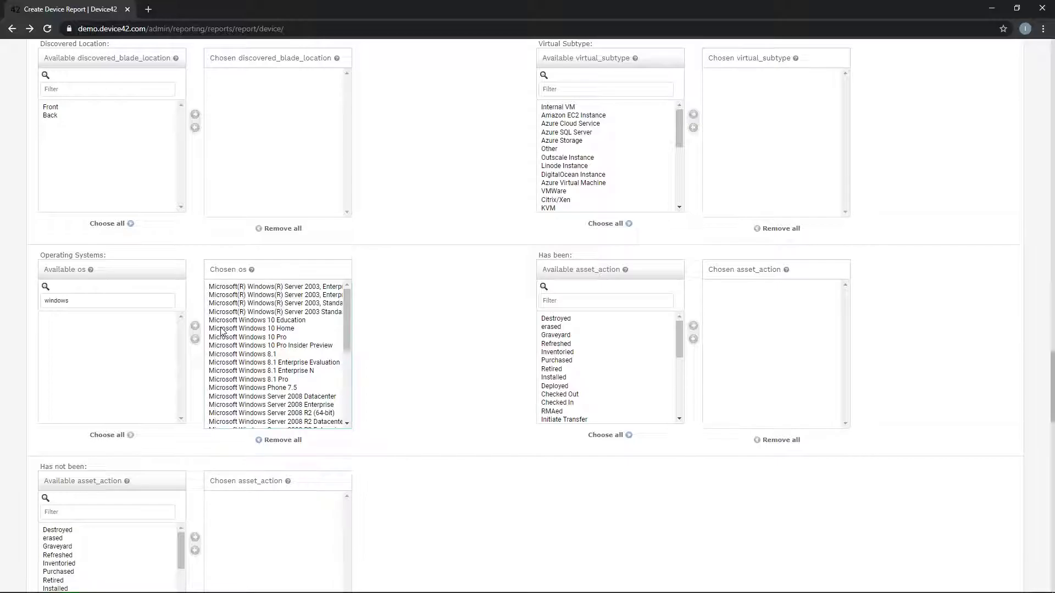
{"action": "scroll", "coordinate": [399, 399], "scroll_direction": "down", "scroll_amount": 12}
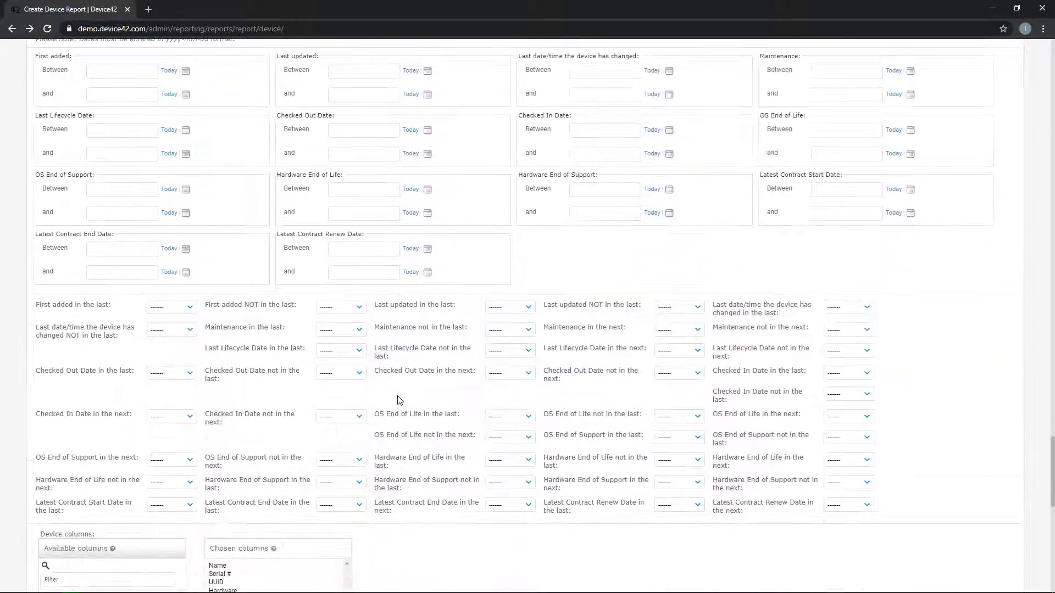
- Set 'First added in the last' to 1 month
{"action": "left_click", "coordinate": [167, 307]}
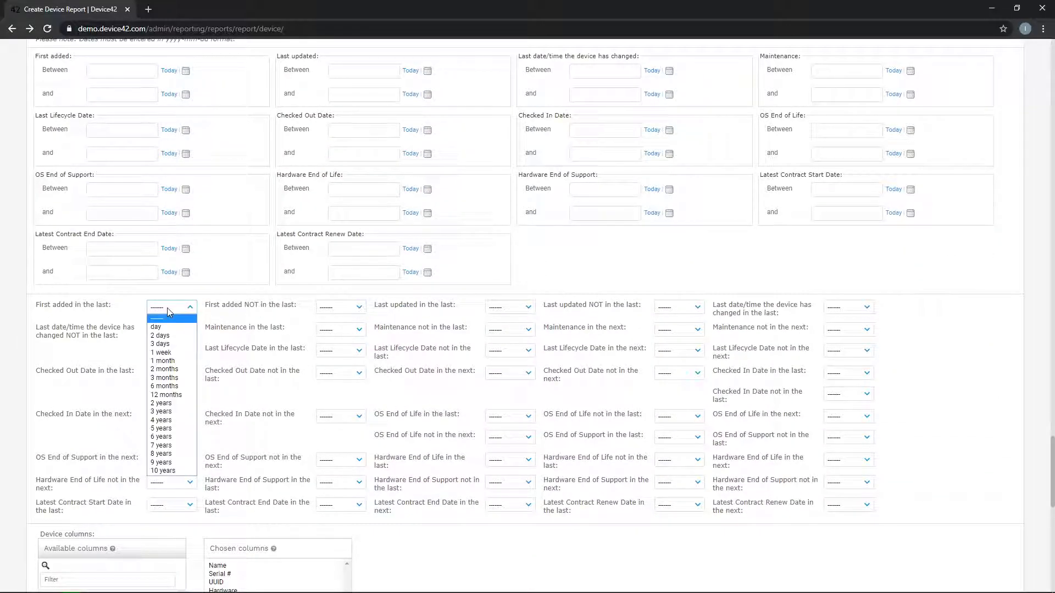
{"action": "left_click", "coordinate": [172, 362]}
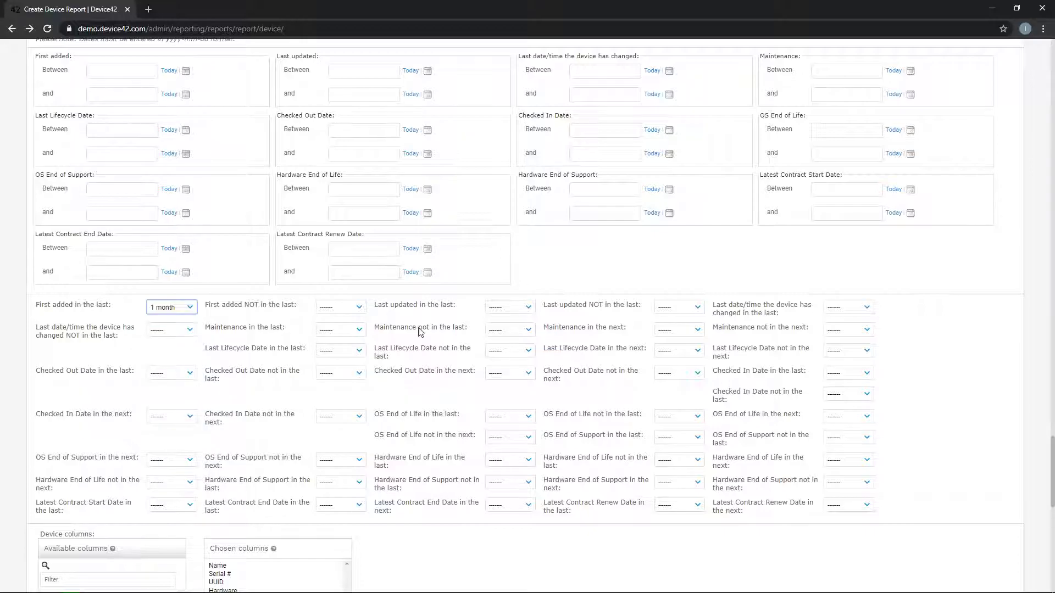
{"action": "scroll", "coordinate": [264, 397], "scroll_direction": "up", "scroll_amount": 3}
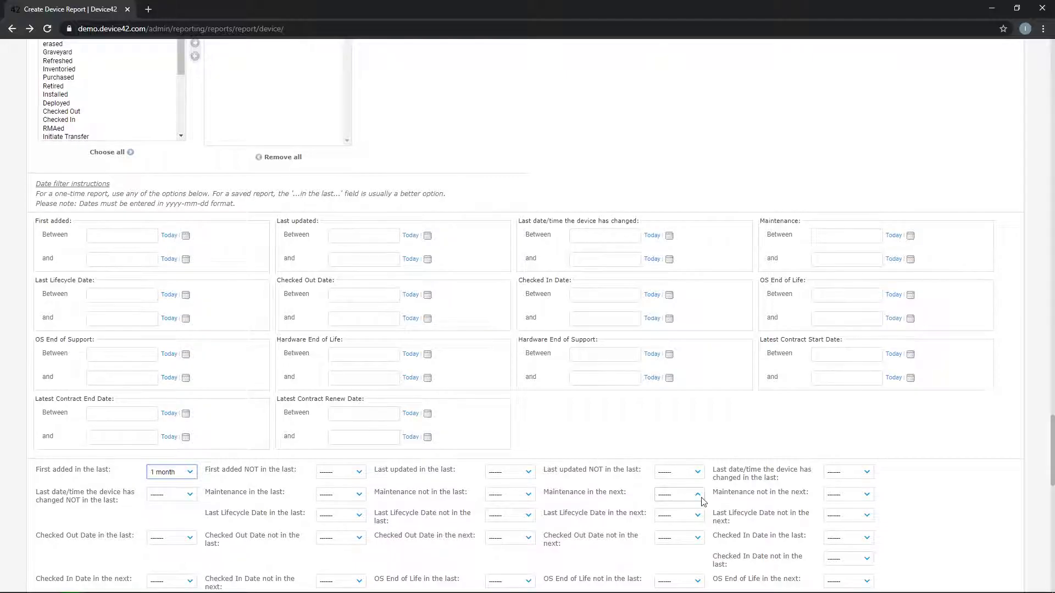
- Enter 'Windows device last 30 days' as the Report Name and save the report
{"action": "scroll", "coordinate": [703, 501], "scroll_direction": "down", "scroll_amount": 7}
{"action": "scroll", "coordinate": [703, 502], "scroll_direction": "down", "scroll_amount": 8}
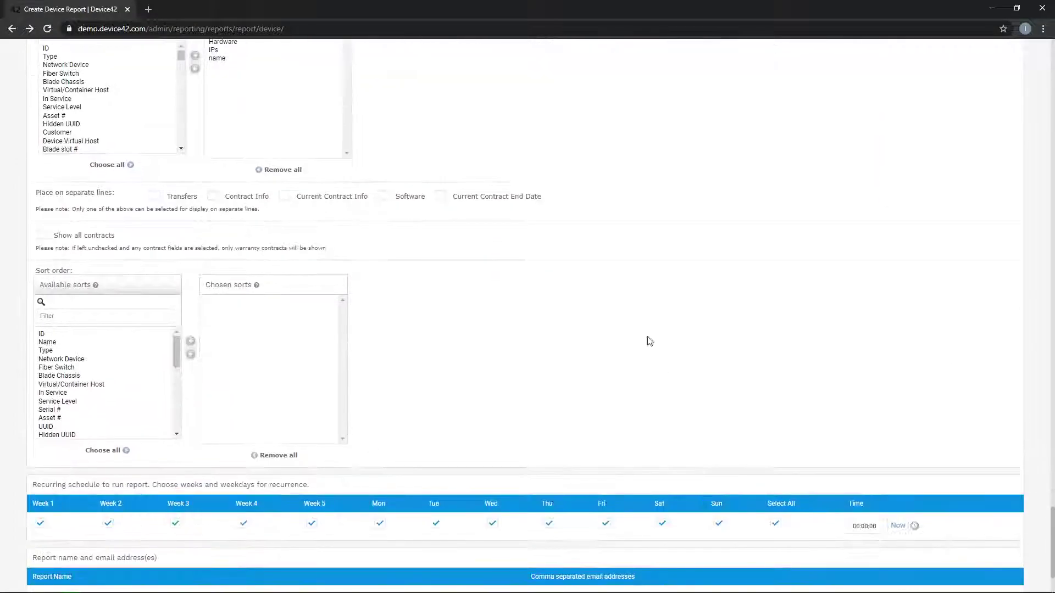
{"action": "left_click", "coordinate": [127, 496]}
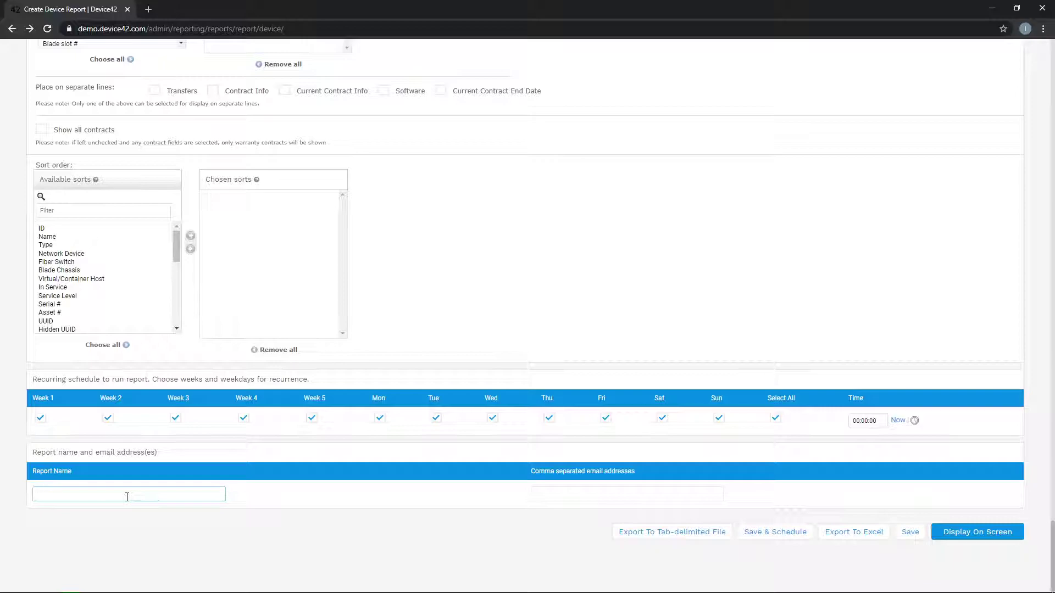
{"action": "type", "text": "Windows device lats"}
{"action": "key", "text": "BackSpace"}
{"action": "key", "text": "BackSpace"}
{"action": "type", "text": "st 30 days"}
{"action": "left_click", "coordinate": [909, 533]}
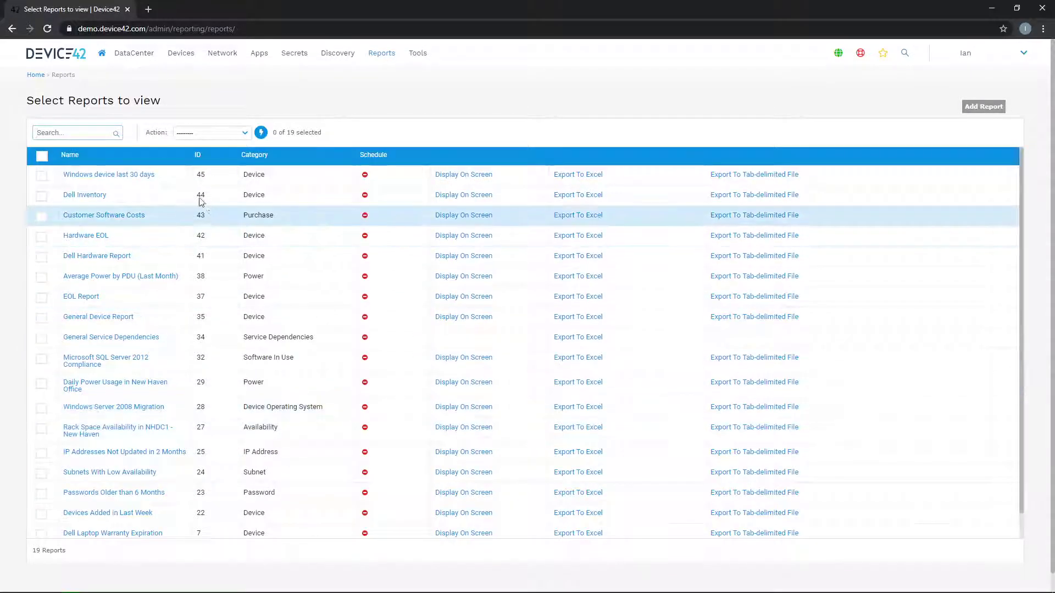
- Display the 'Windows device last 30 days' report's results on screen from the saved reports list
{"action": "left_click", "coordinate": [464, 174]}
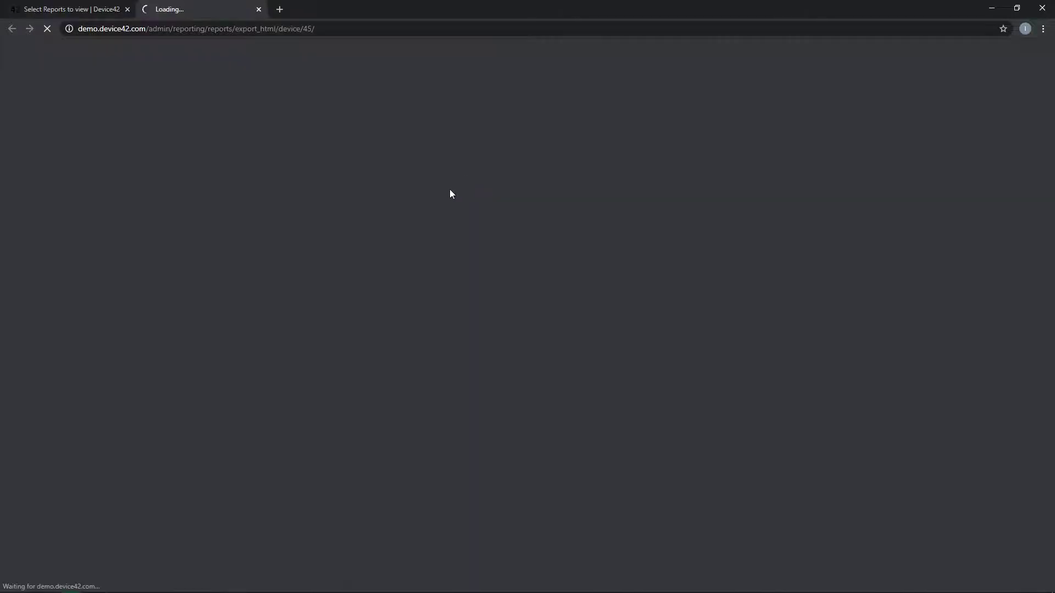